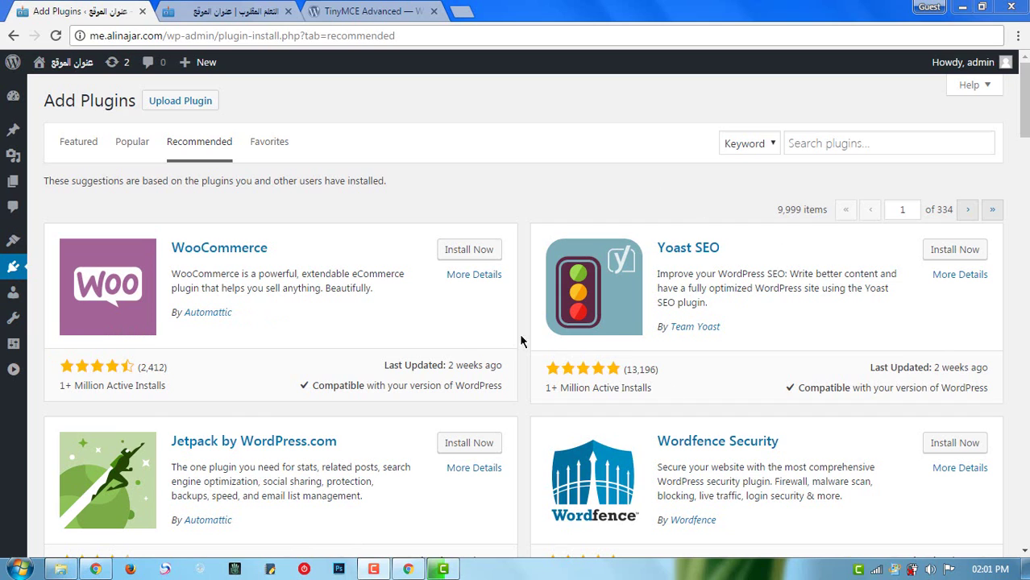
Examine the TinyMCE Advanced plugin page on WordPress.org, including its version, description, ratings, screenshots and FAQ.
left_click(816, 143)
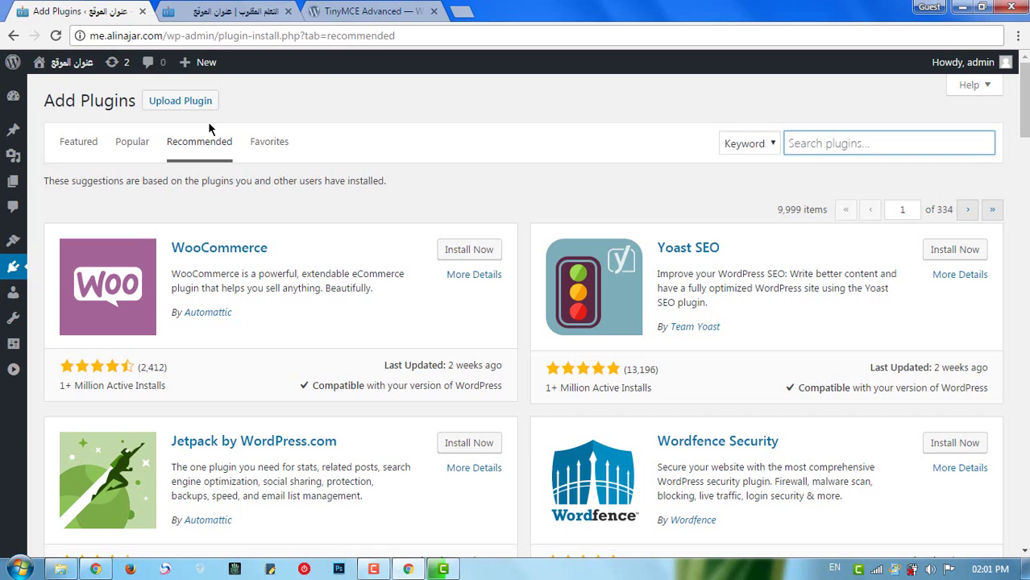
left_click(349, 11)
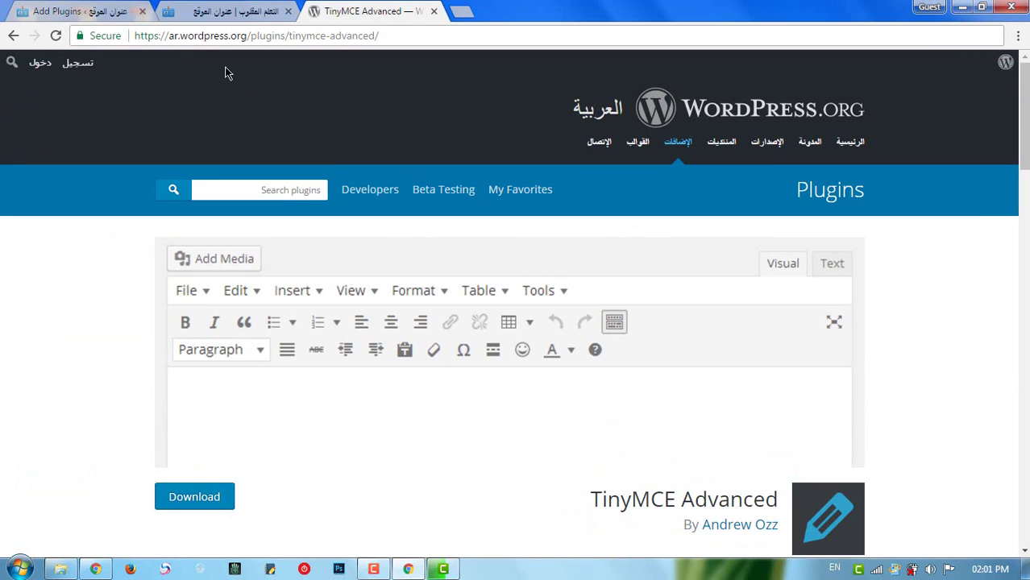
double_click(205, 36)
left_click(246, 35)
scroll(661, 363, "down", 1)
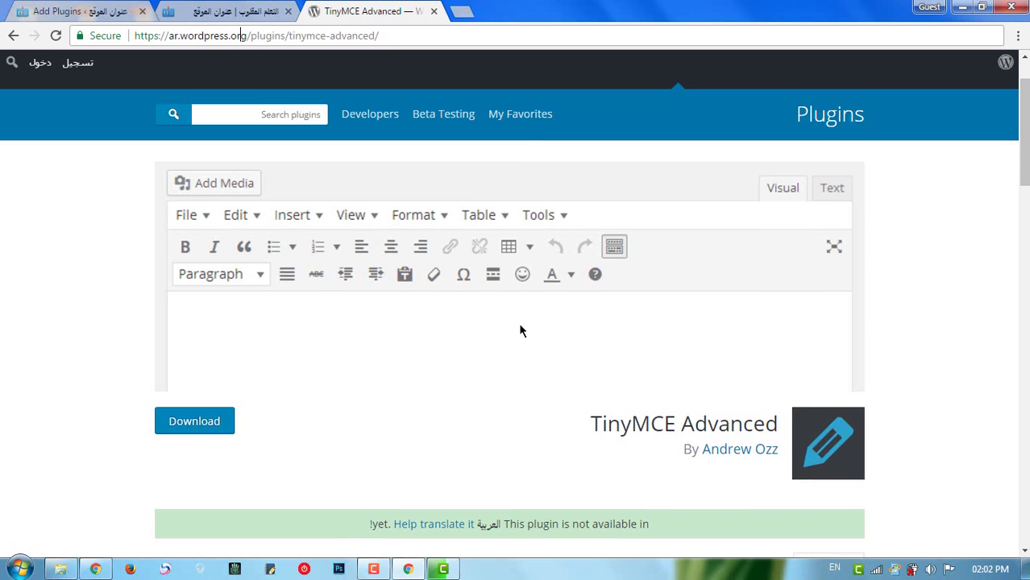
scroll(499, 298, "up", 2)
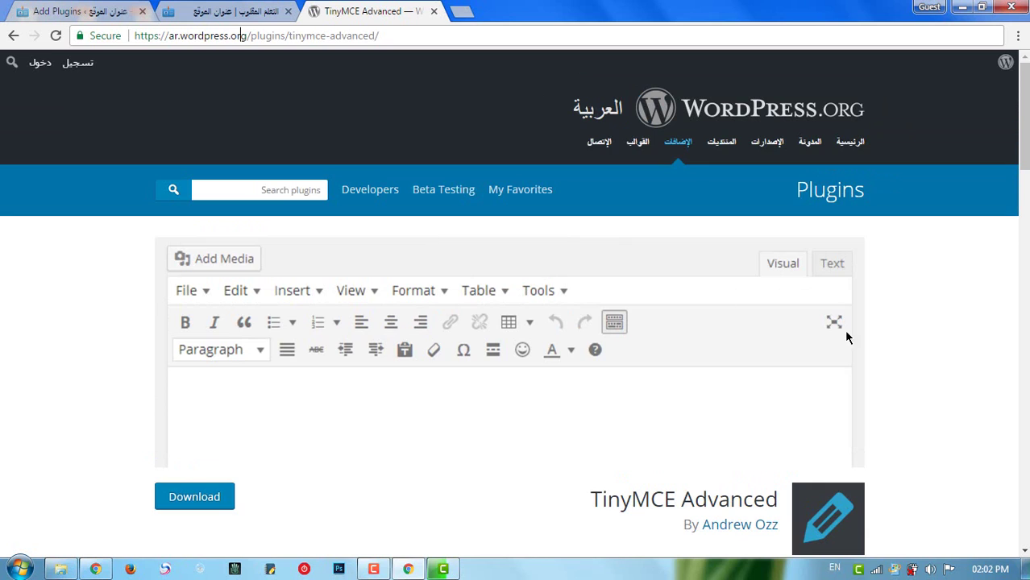
scroll(714, 320, "down", 4)
scroll(731, 321, "down", 1)
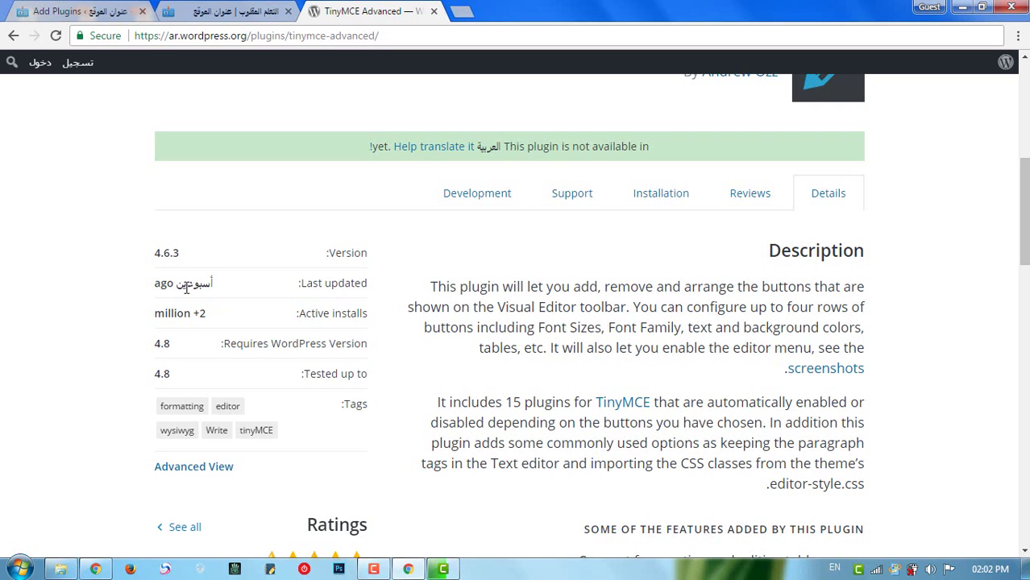
scroll(248, 326, "down", 1)
scroll(248, 330, "down", 2)
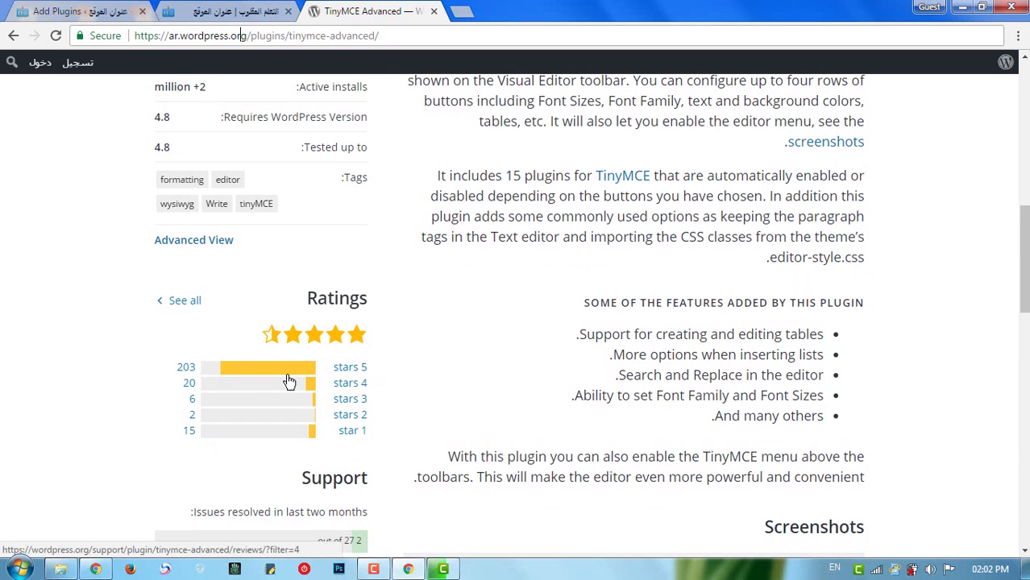
scroll(375, 395, "down", 5)
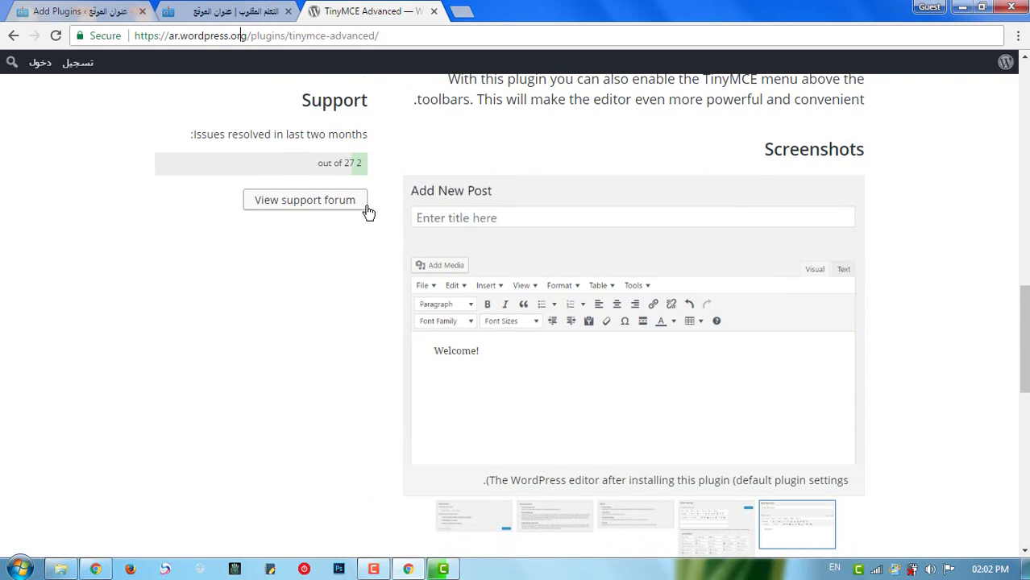
scroll(634, 312, "down", 6)
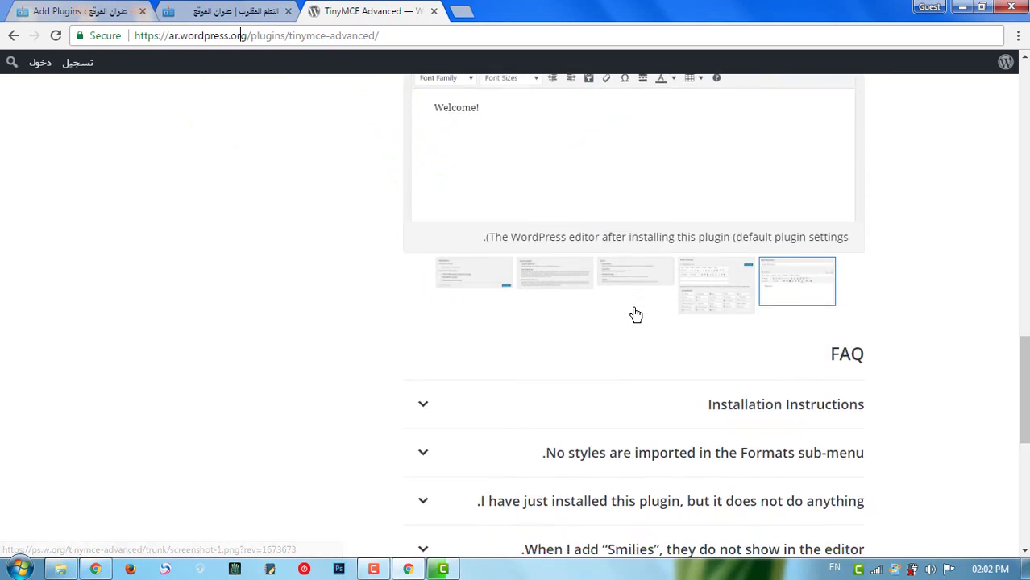
scroll(740, 230, "down", 3)
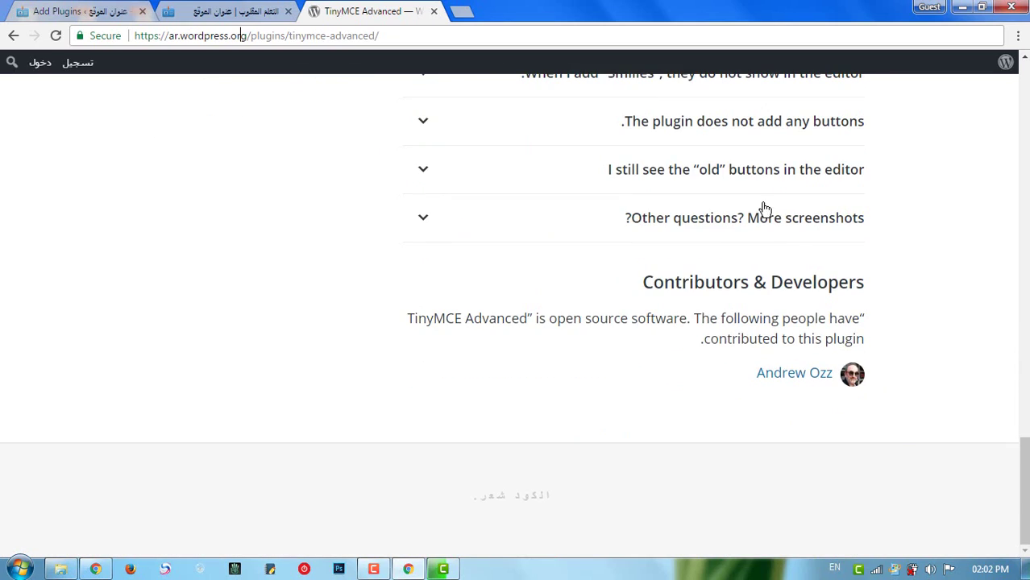
Download the TinyMCE Advanced plugin's zip file from its WordPress.org page and dismiss the download notification.
scroll(815, 230, "up", 8)
scroll(816, 232, "up", 12)
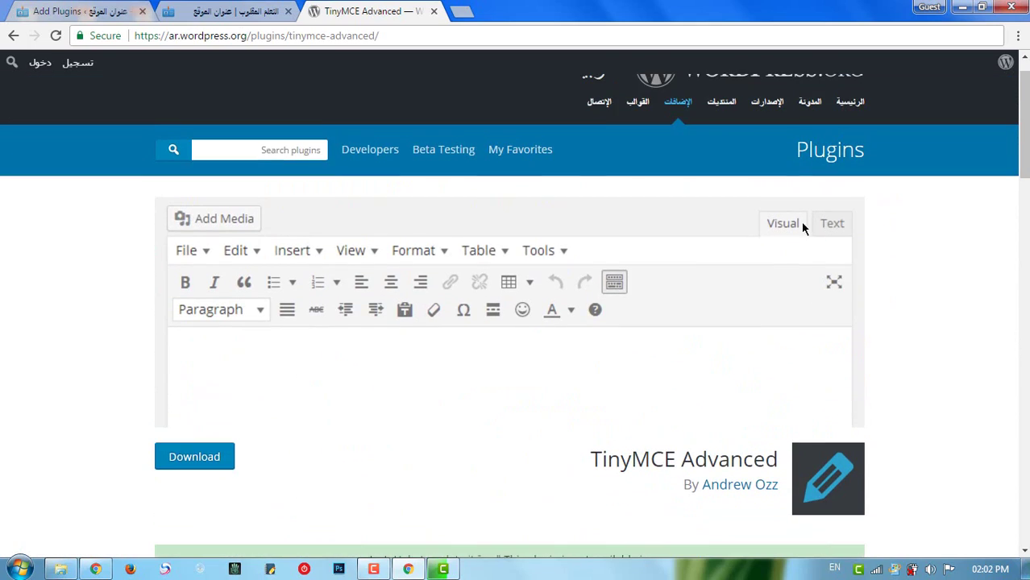
left_click(209, 461)
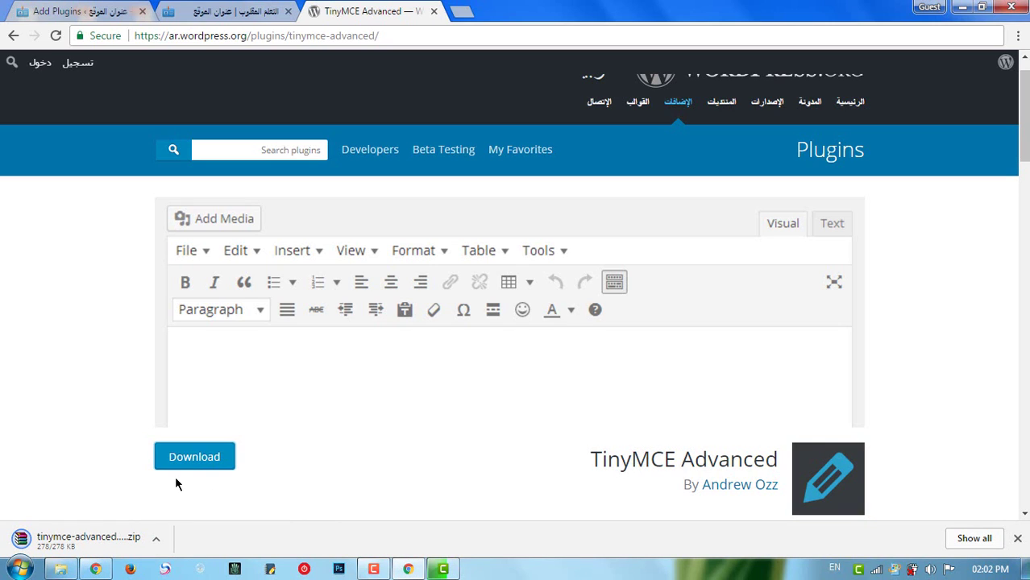
left_click(1017, 538)
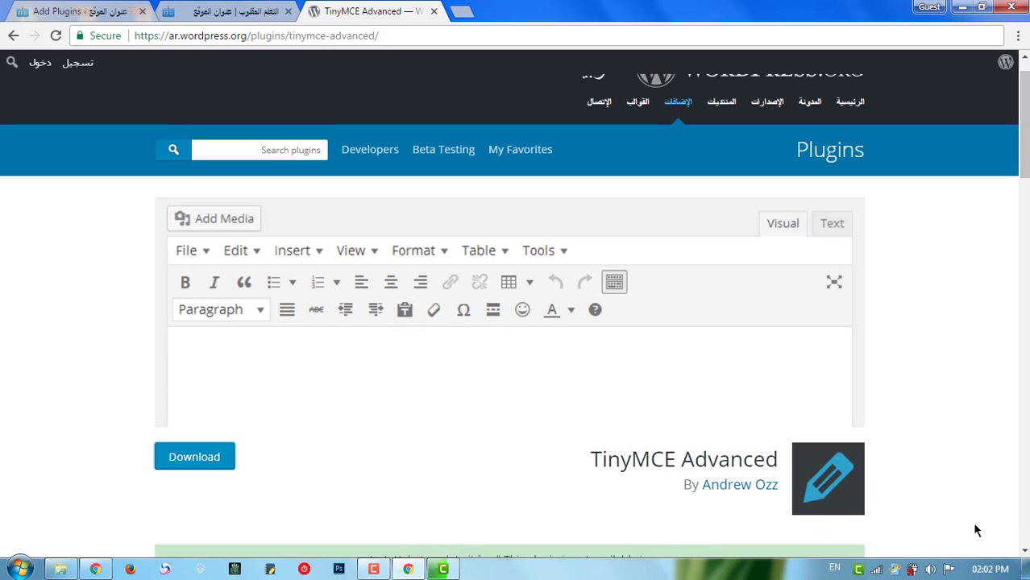
Return to the site's Add Plugins page and show the form for uploading a plugin zip.
left_click(81, 11)
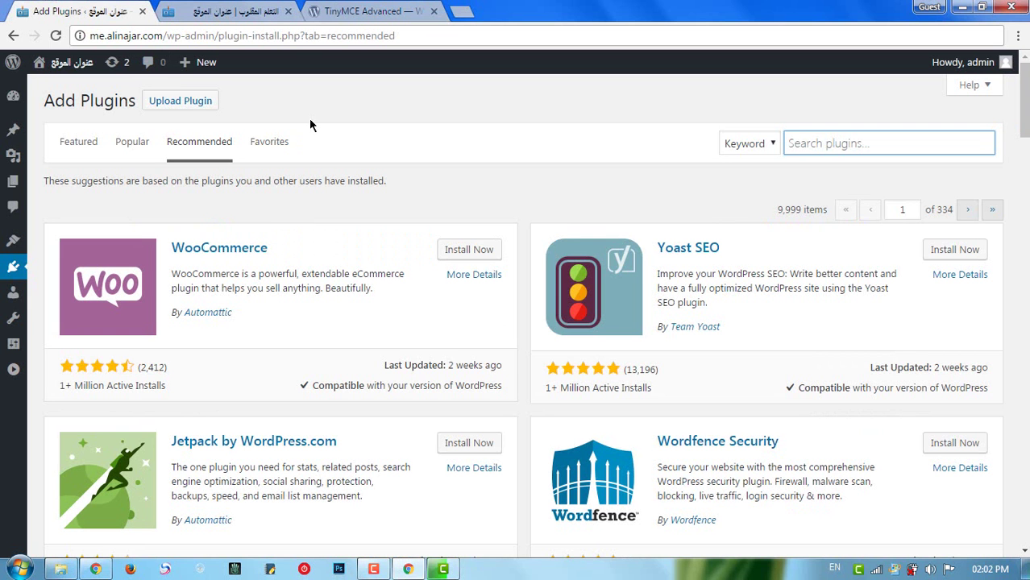
left_click(175, 110)
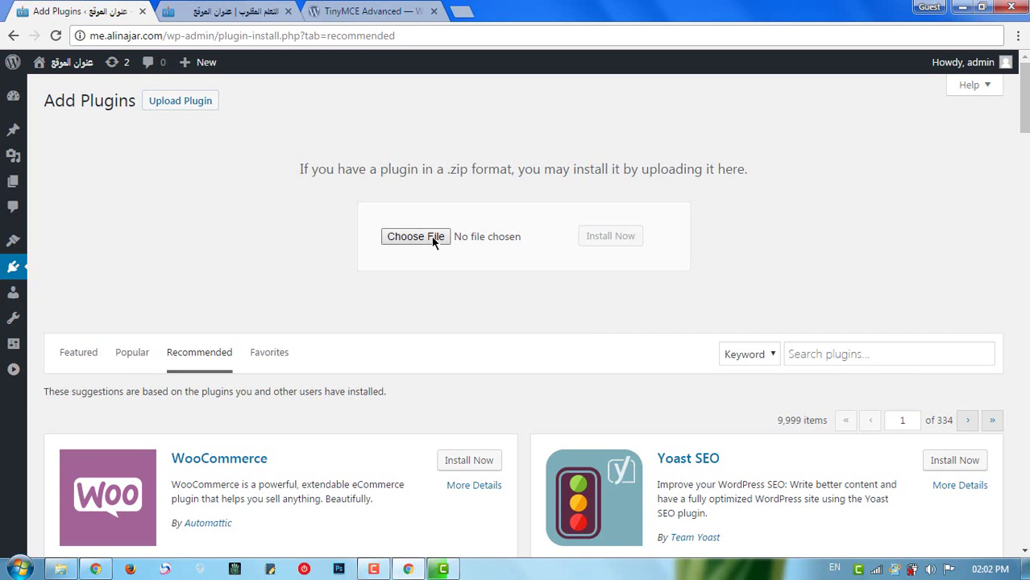
left_click(437, 238)
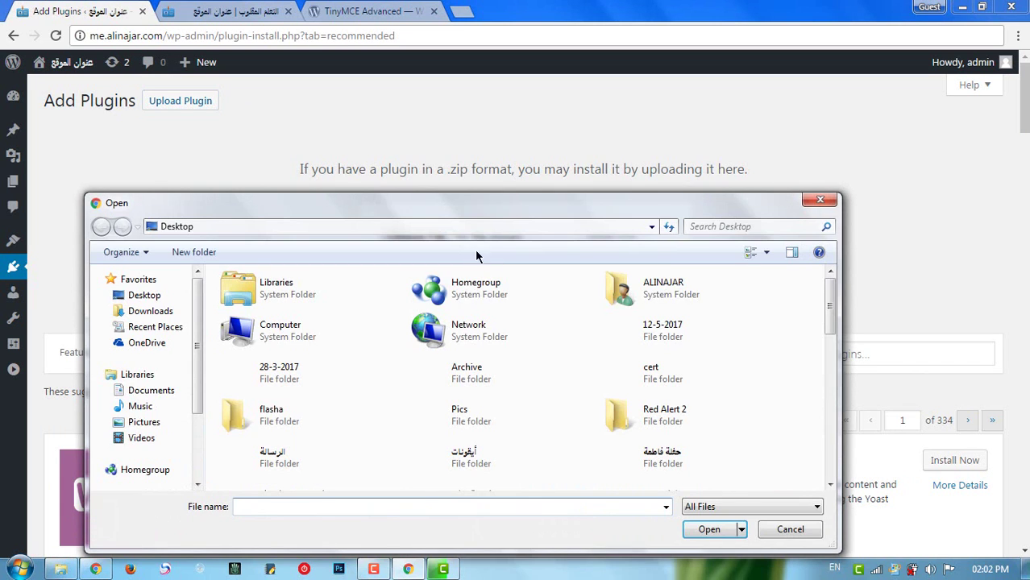
left_click_drag(830, 317, 866, 293)
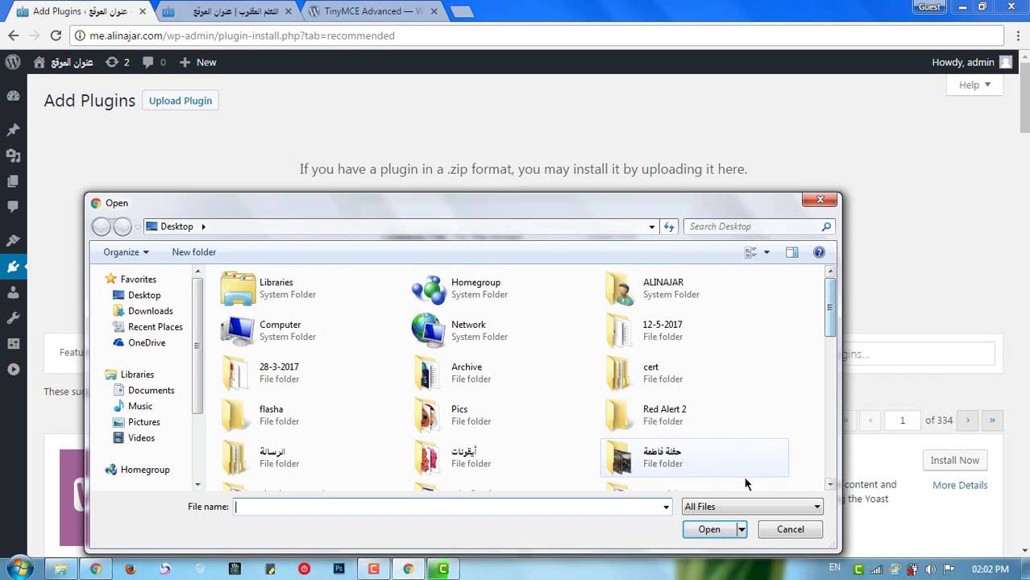
left_click(820, 200)
left_click(961, 8)
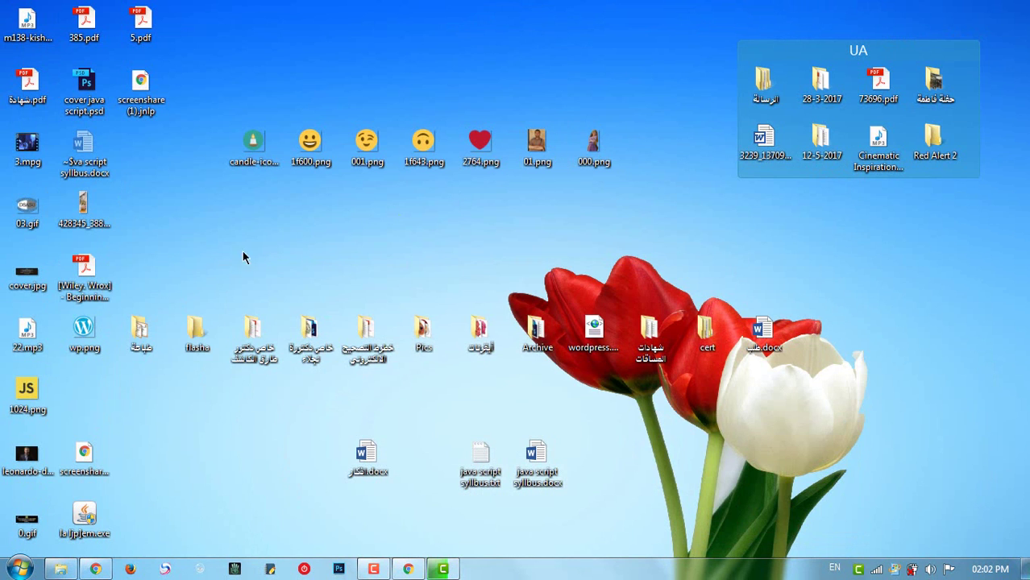
right_click(221, 188)
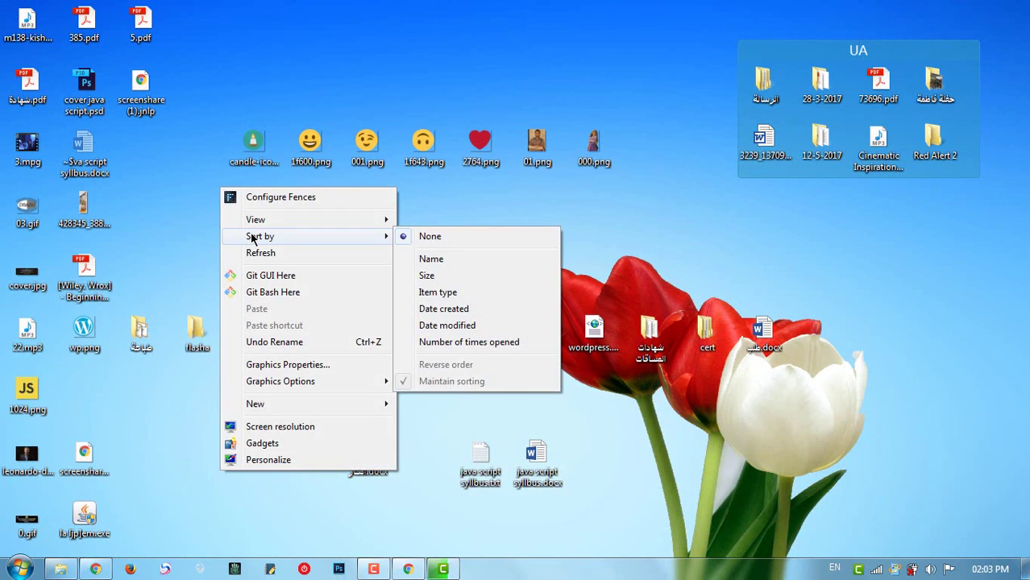
left_click(260, 253)
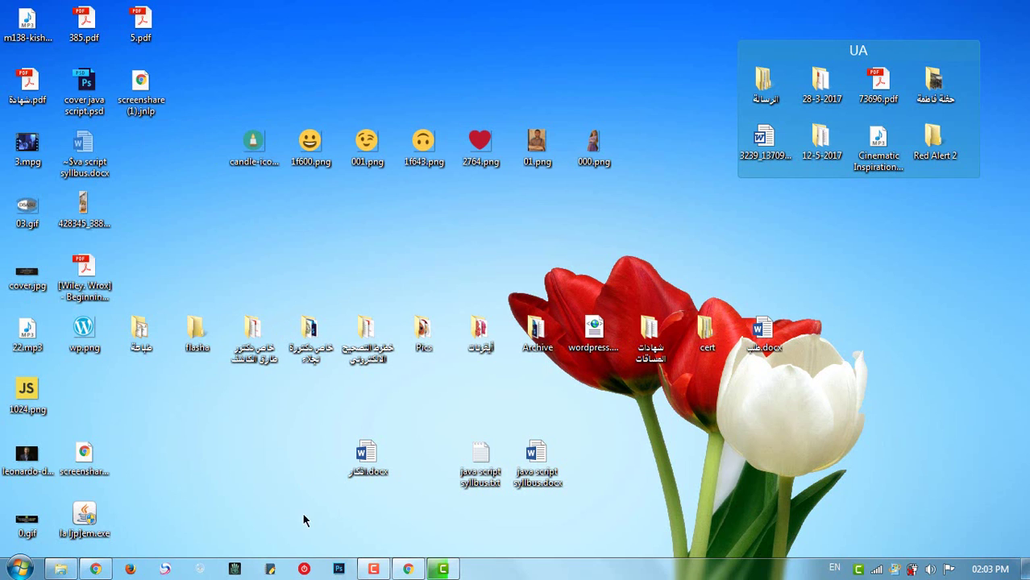
left_click(441, 542)
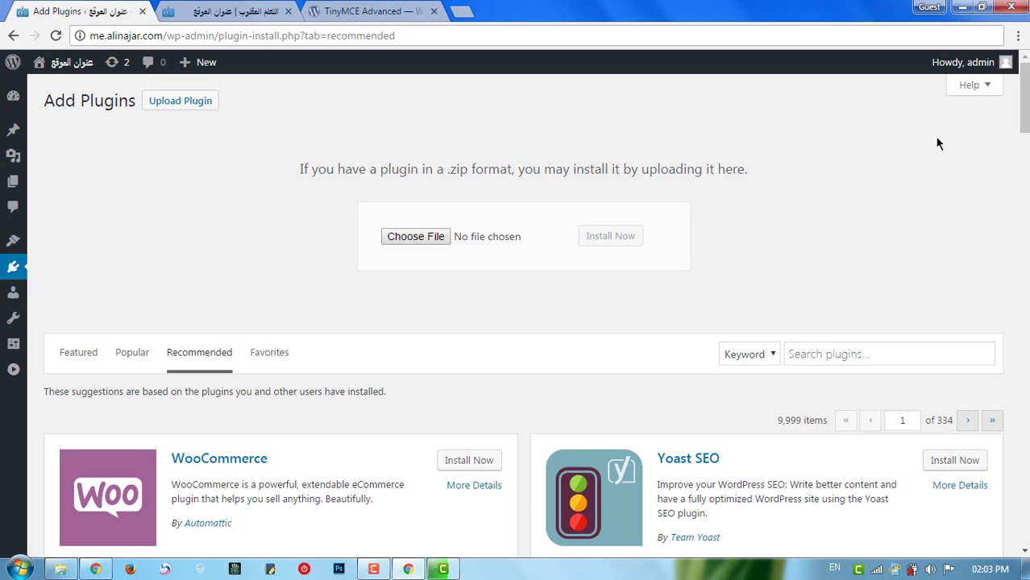
Check the browser's download list for the TinyMCE Advanced zip file, and return to the Add Plugins page.
left_click(1018, 35)
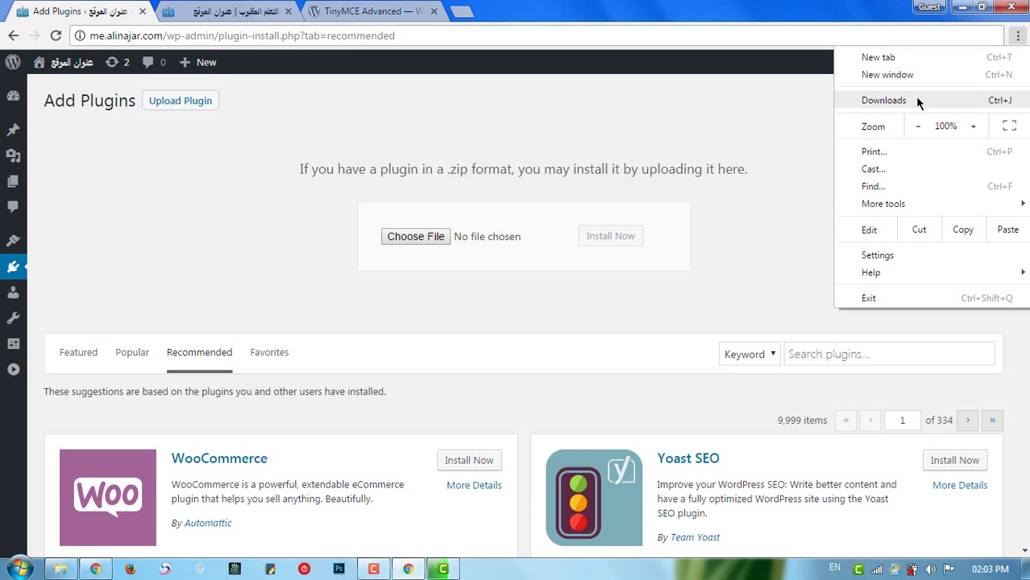
left_click(883, 100)
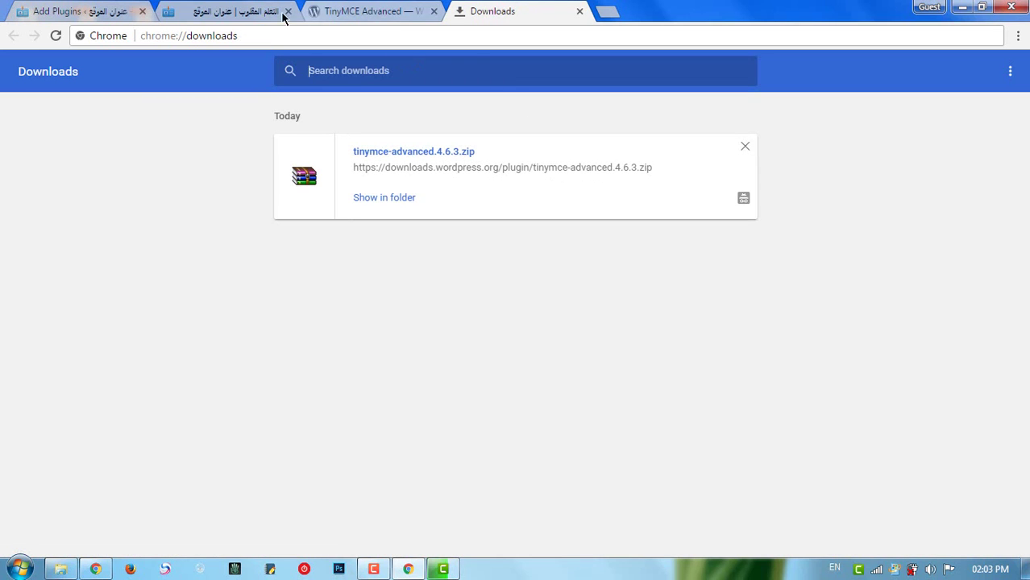
left_click(381, 11)
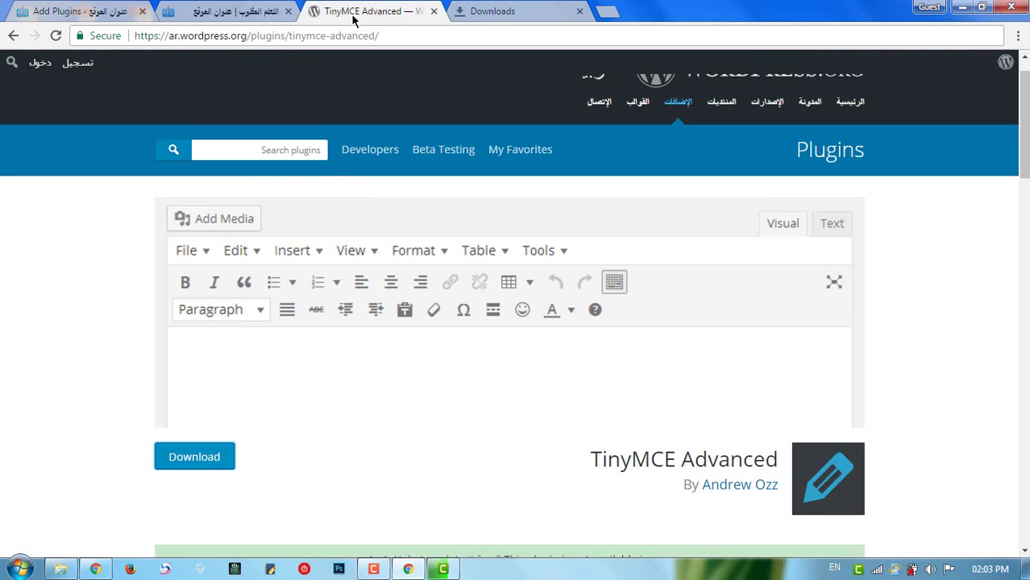
left_click(111, 12)
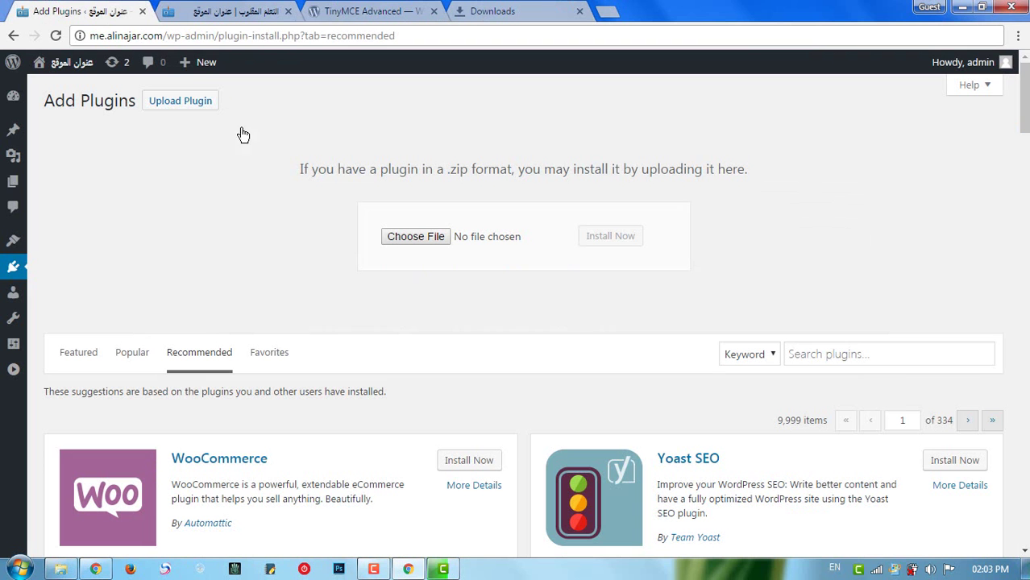
Choose tinymce-advanced.4.6.3.zip from the Downloads folder as the plugin file and install it.
left_click(428, 235)
left_click(153, 311)
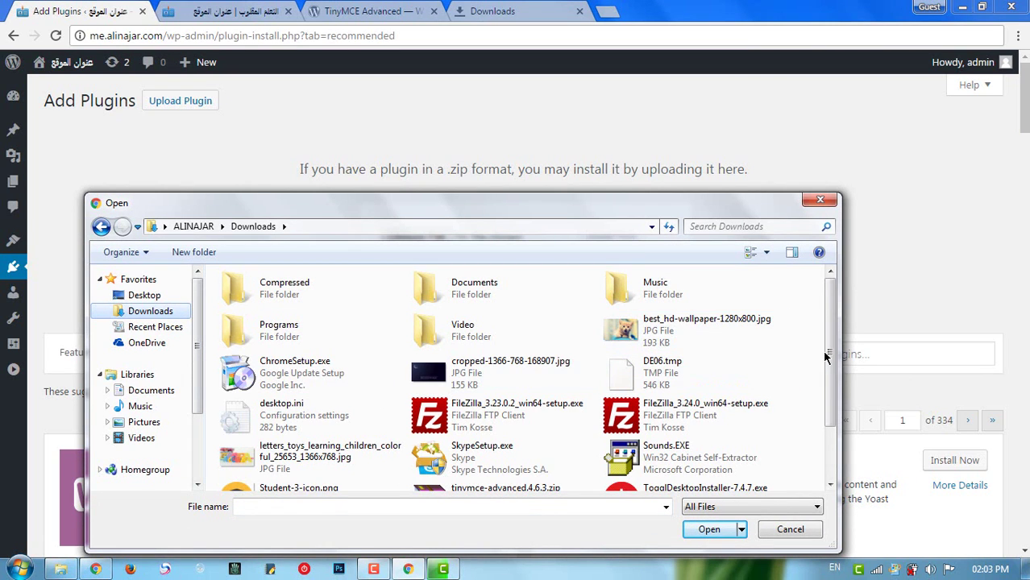
left_click_drag(826, 357, 832, 401)
left_click(482, 425)
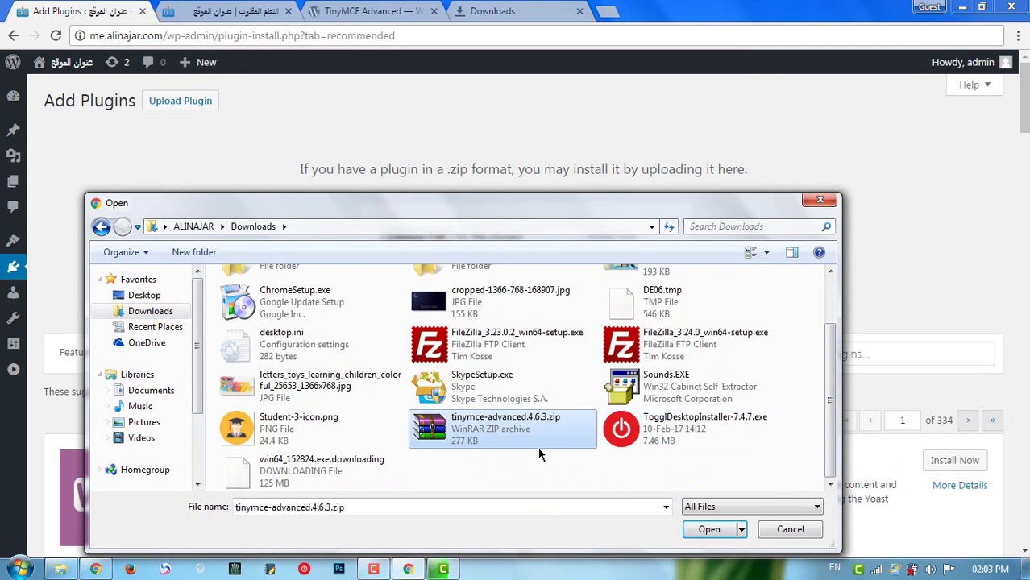
left_click(706, 532)
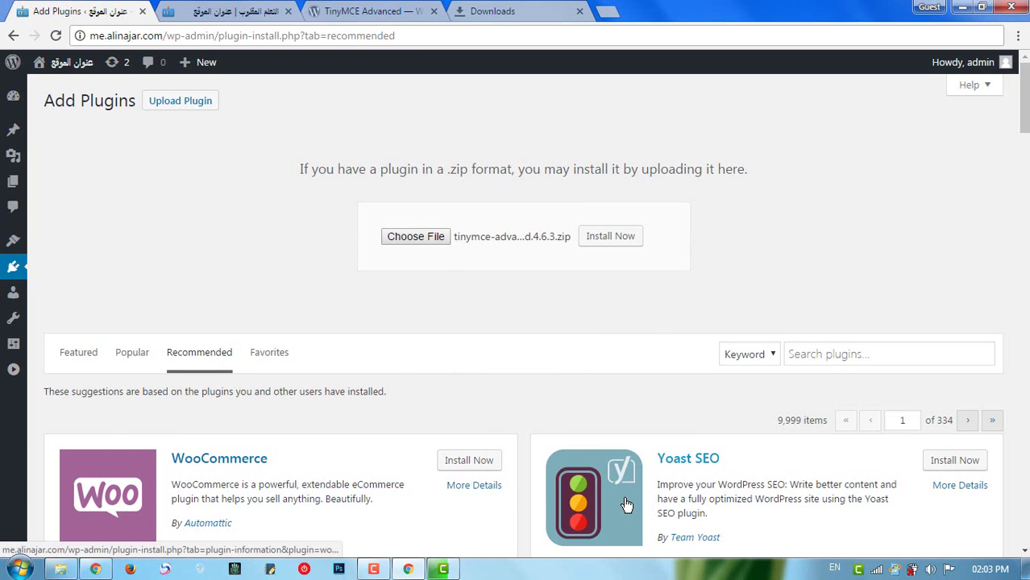
left_click(622, 241)
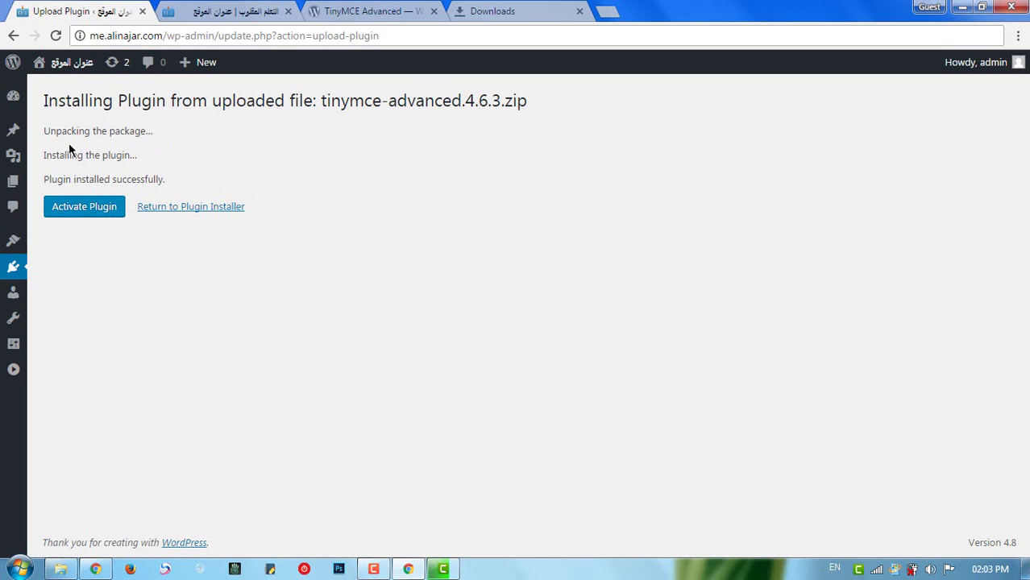
Activate the newly installed TinyMCE Advanced plugin and dismiss the activation notice.
left_click_drag(66, 131, 142, 132)
left_click_drag(69, 154, 127, 154)
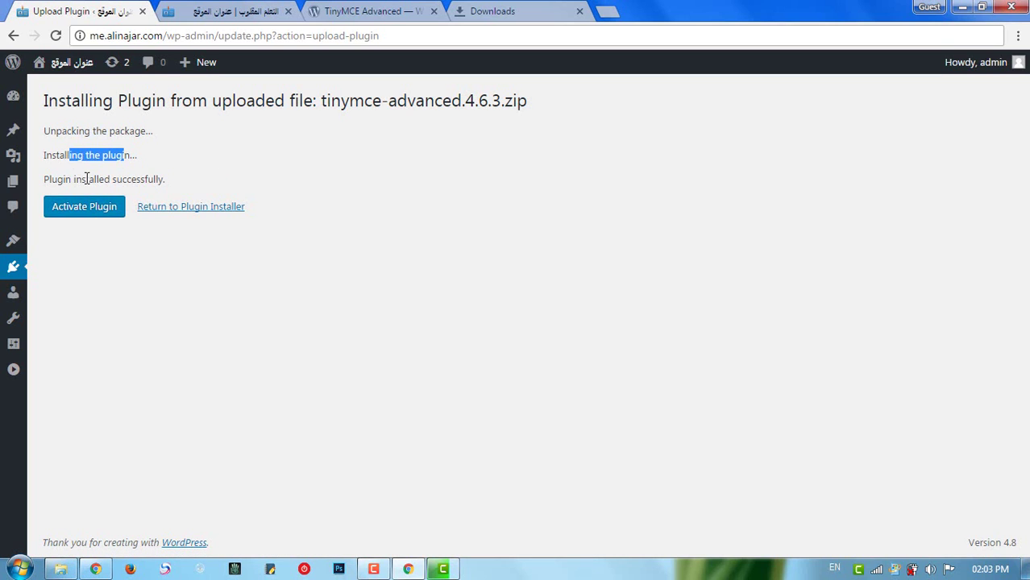
left_click_drag(82, 179, 131, 179)
left_click(93, 208)
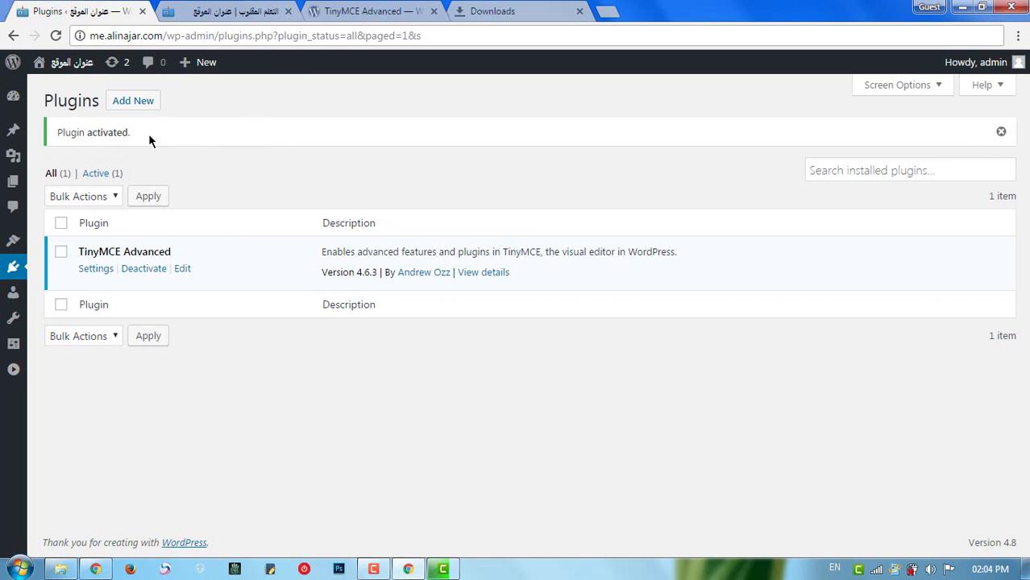
left_click_drag(71, 133, 214, 133)
left_click(214, 133)
left_click(1000, 133)
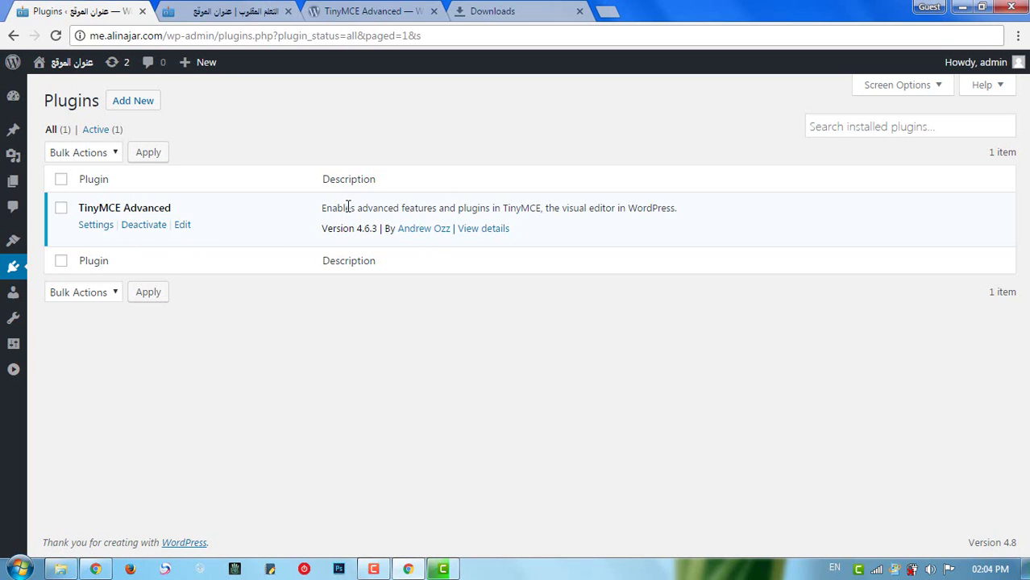
Examine the TinyMCE Advanced description in the installed plugins list and the feature list on its WordPress.org page.
left_click_drag(347, 208, 480, 227)
left_click(508, 208)
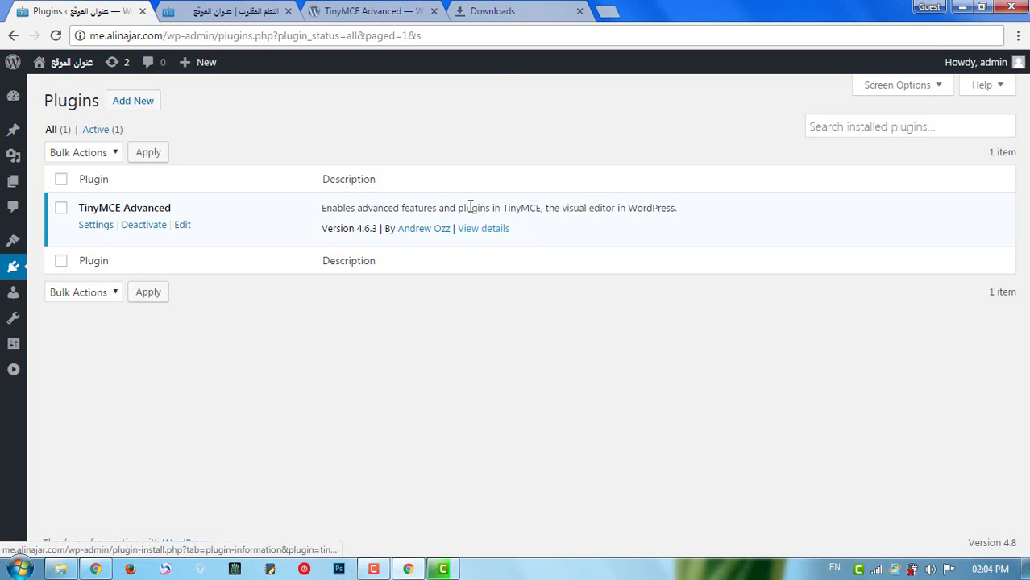
left_click(375, 12)
scroll(531, 362, "down", 2)
scroll(562, 407, "down", 5)
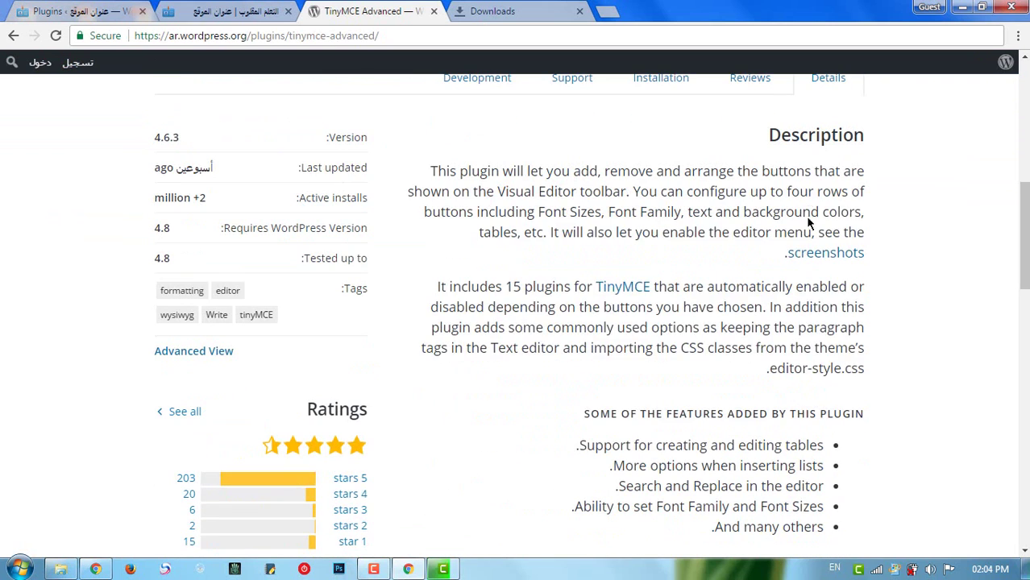
left_click_drag(806, 214, 726, 441)
left_click(760, 442)
Close the Downloads and TinyMCE Advanced pages and return to the site's installed plugins list.
left_click(526, 16)
left_click(580, 12)
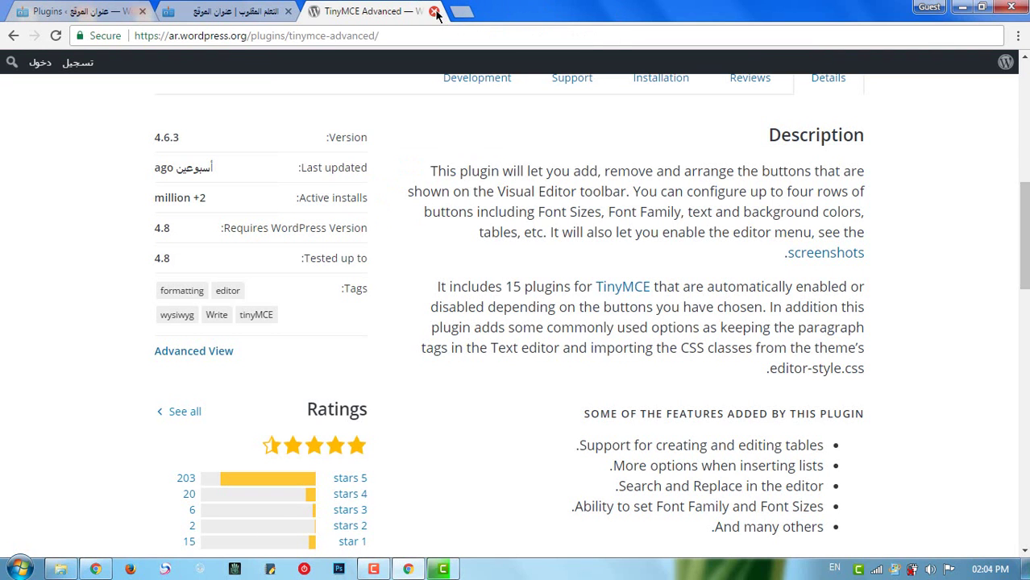
left_click(433, 11)
left_click(67, 14)
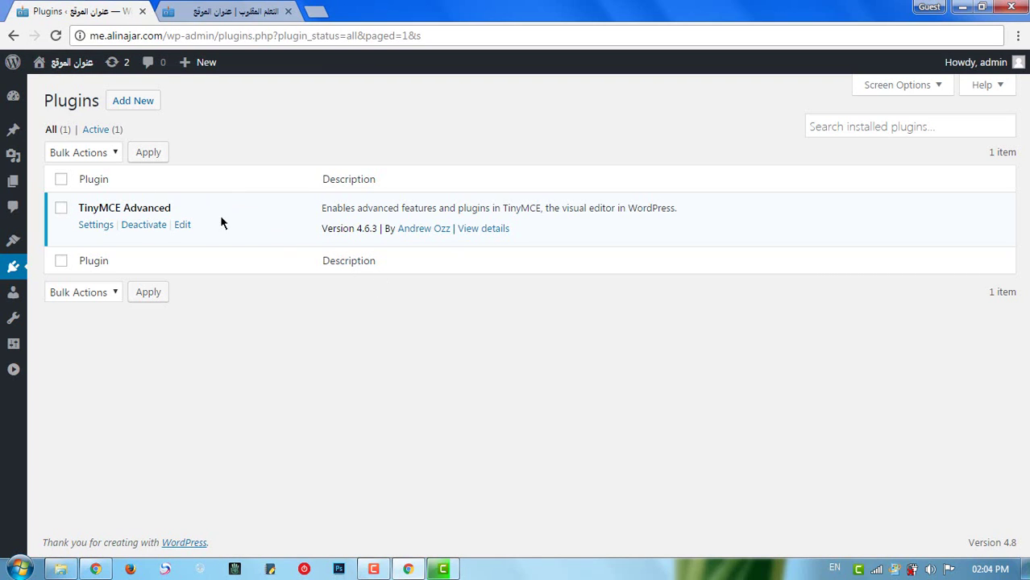
Expand the collapsed admin menu and open a new post for editing.
left_click(13, 369)
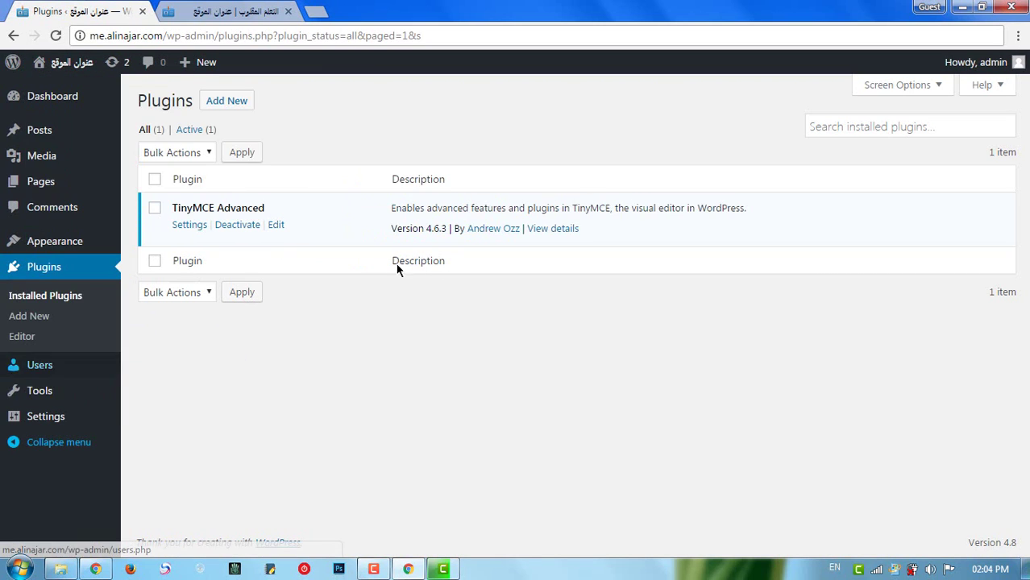
mouse_move(71, 424)
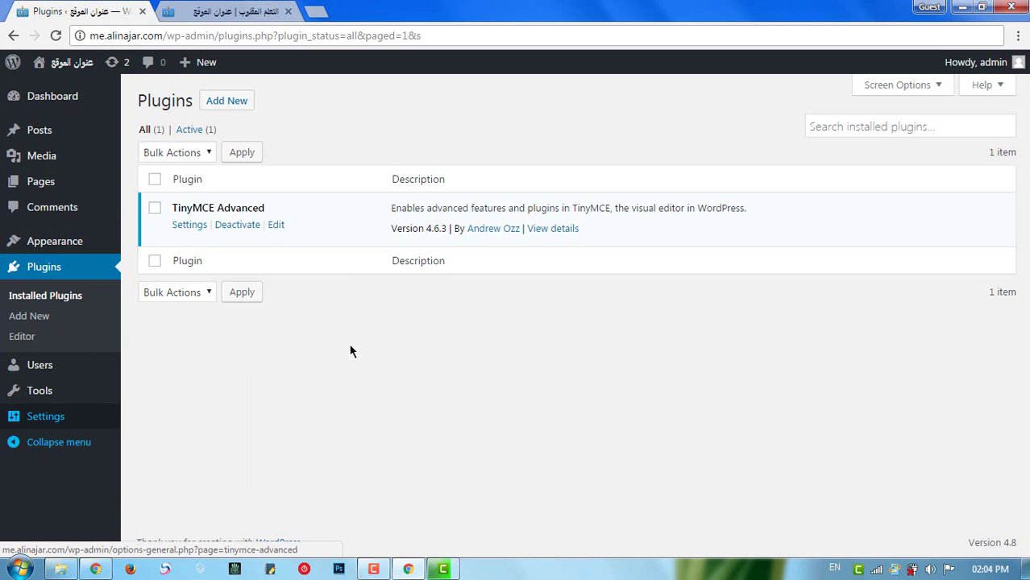
mouse_move(44, 133)
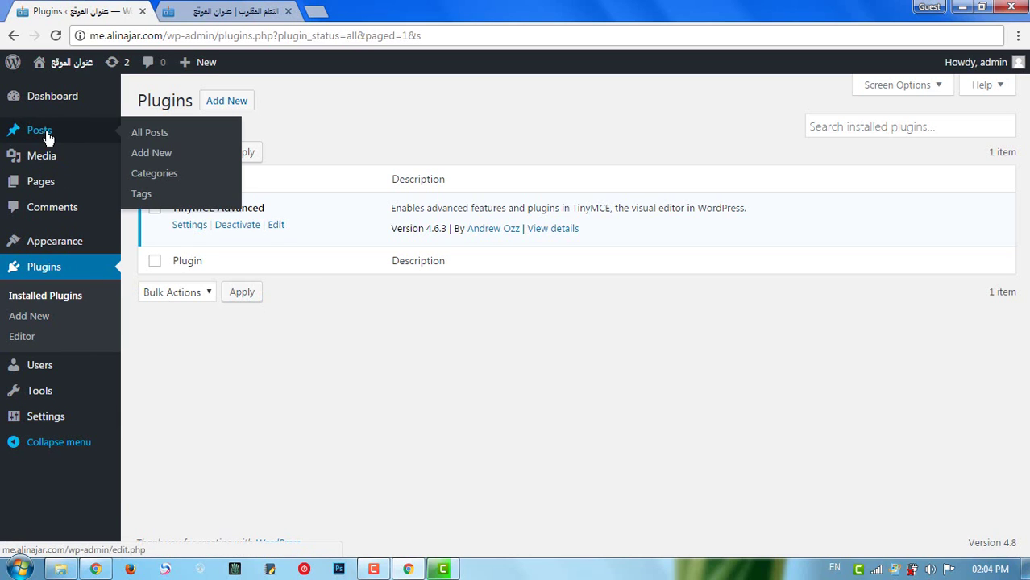
left_click(164, 155)
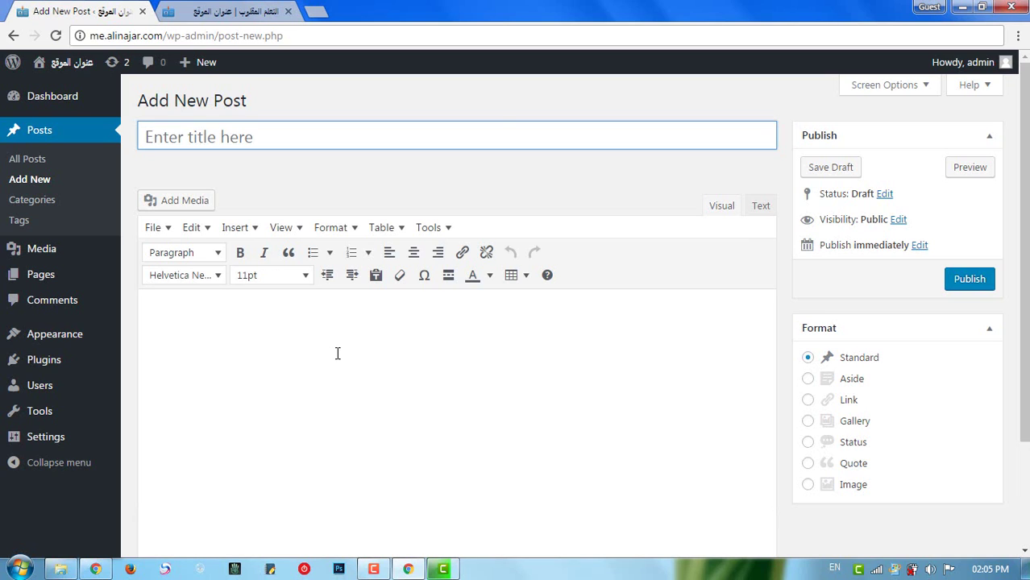
Examine the visual editor's toolbar and its File, Edit, Insert and View options in the new post.
left_click(340, 348)
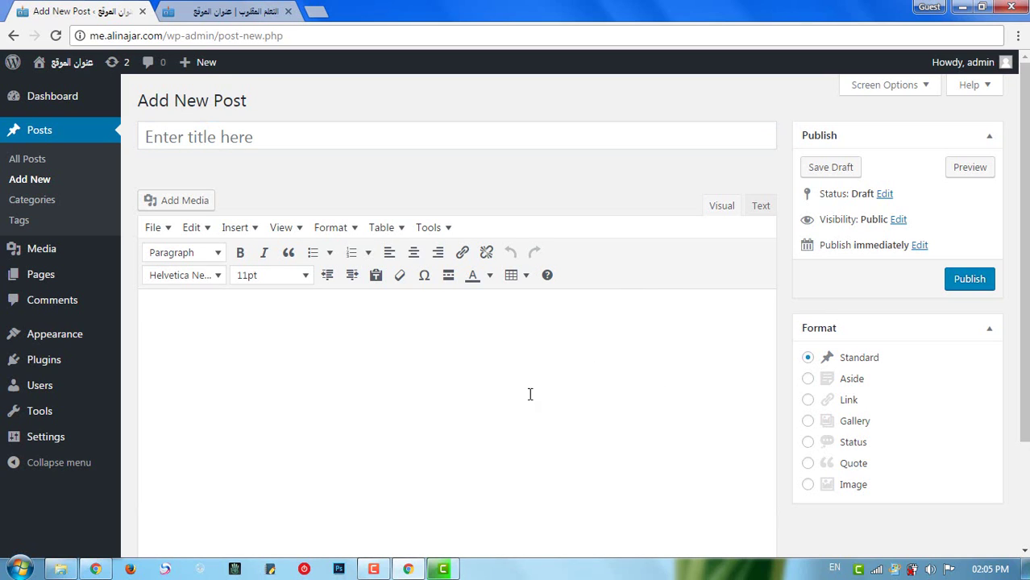
scroll(629, 375, "down", 3)
scroll(628, 379, "up", 2)
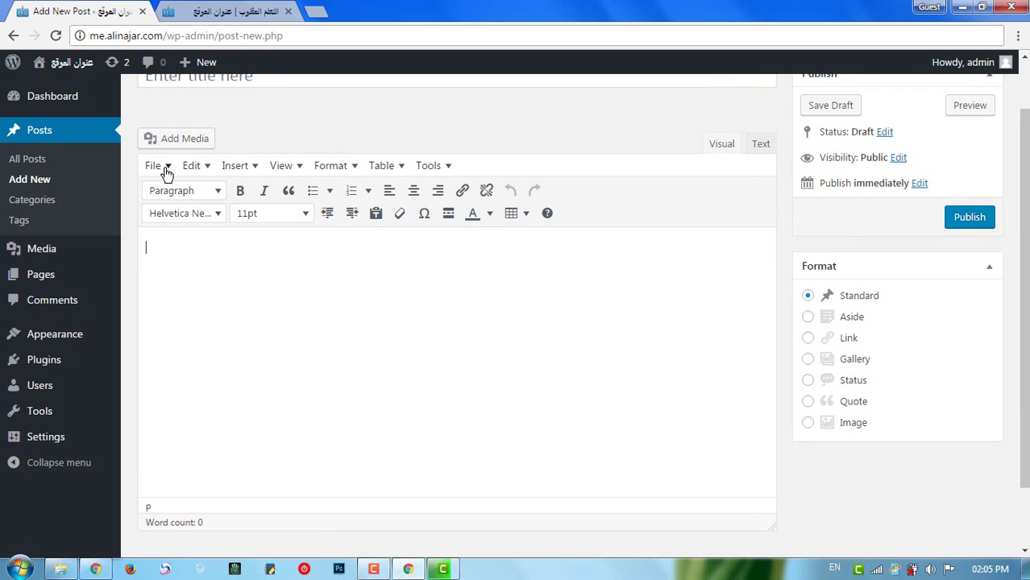
left_click(160, 173)
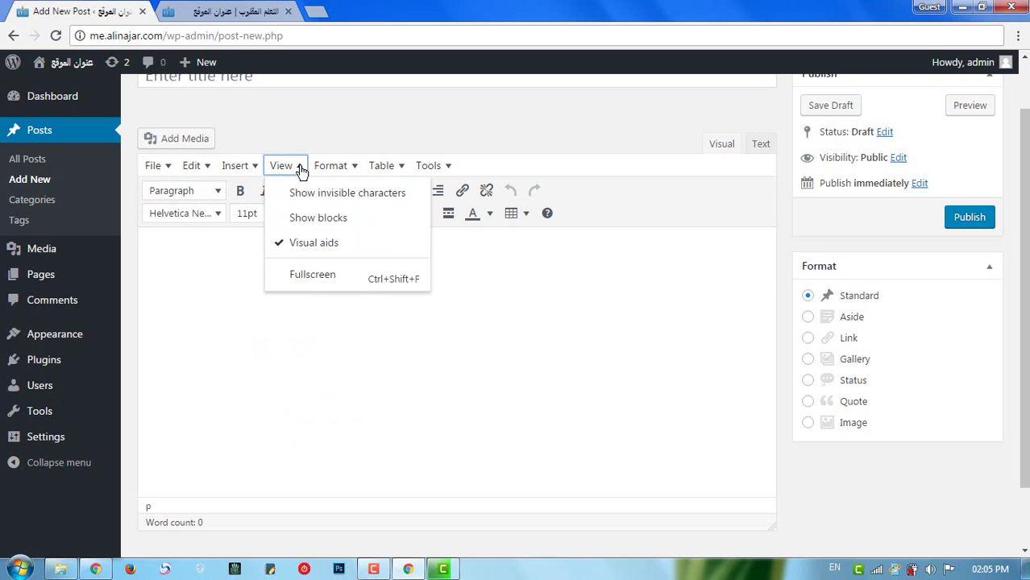
left_click(345, 323)
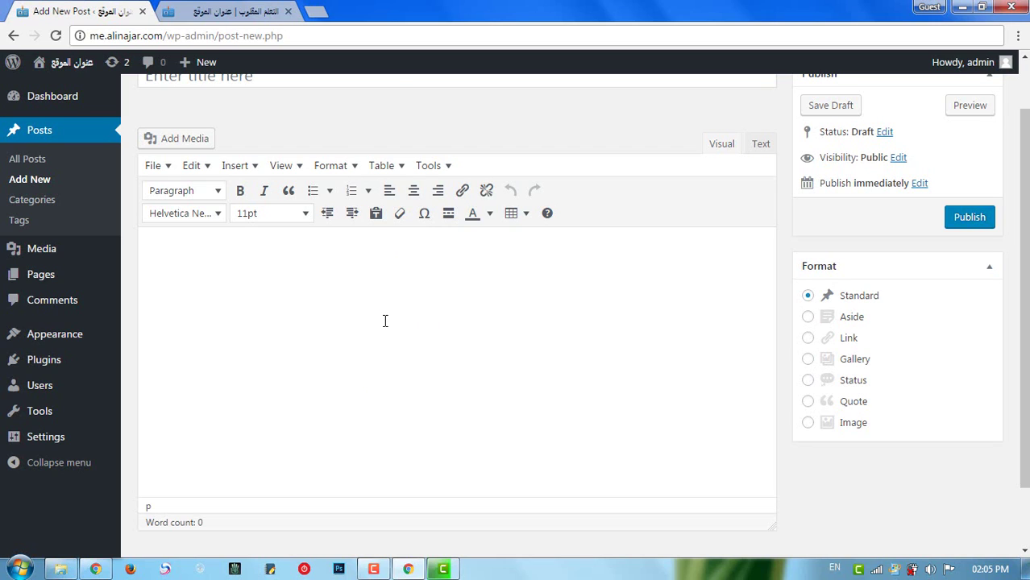
Return to the installed plugins list and deactivate TinyMCE Advanced.
mouse_move(64, 372)
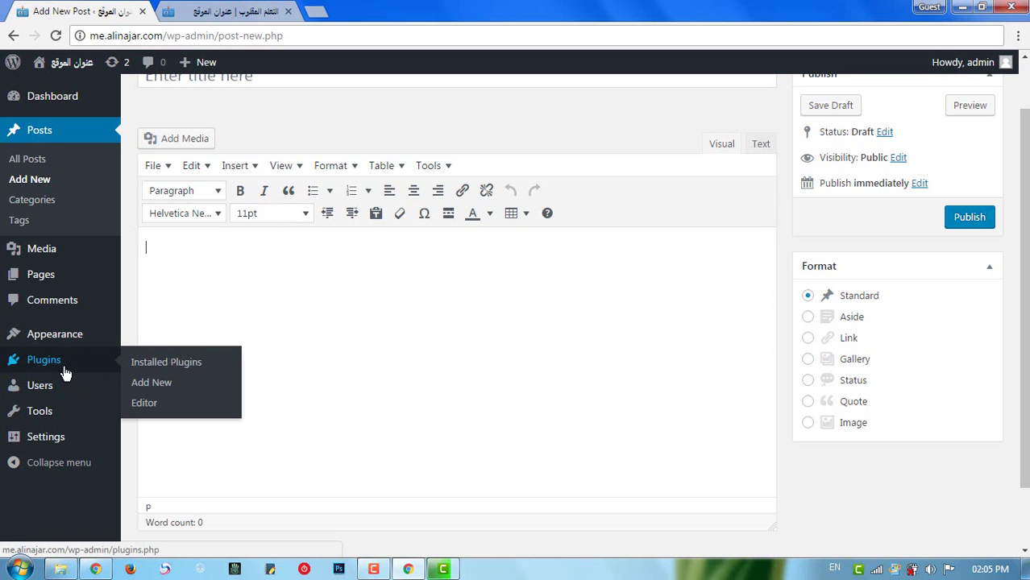
left_click(154, 362)
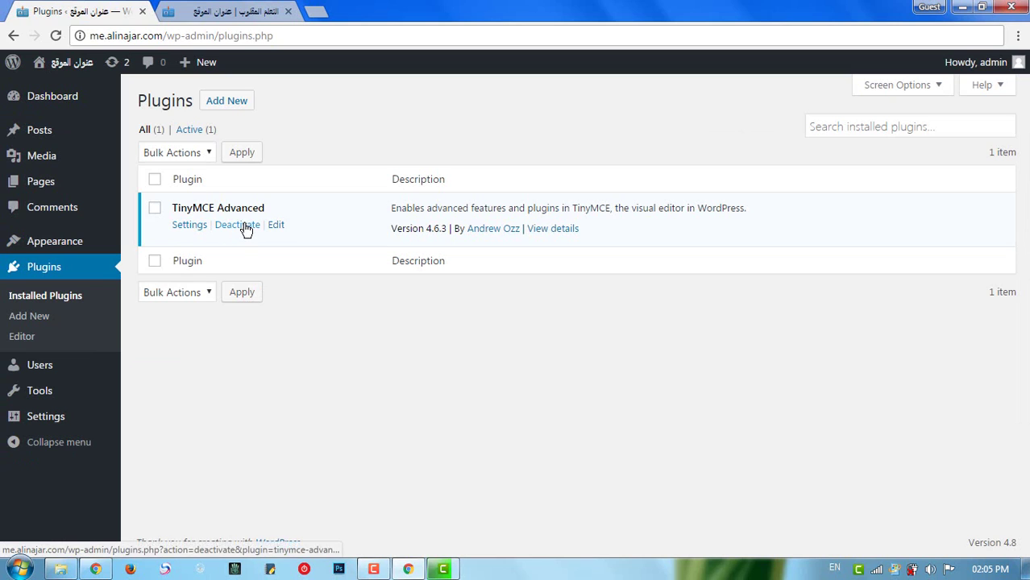
left_click(239, 227)
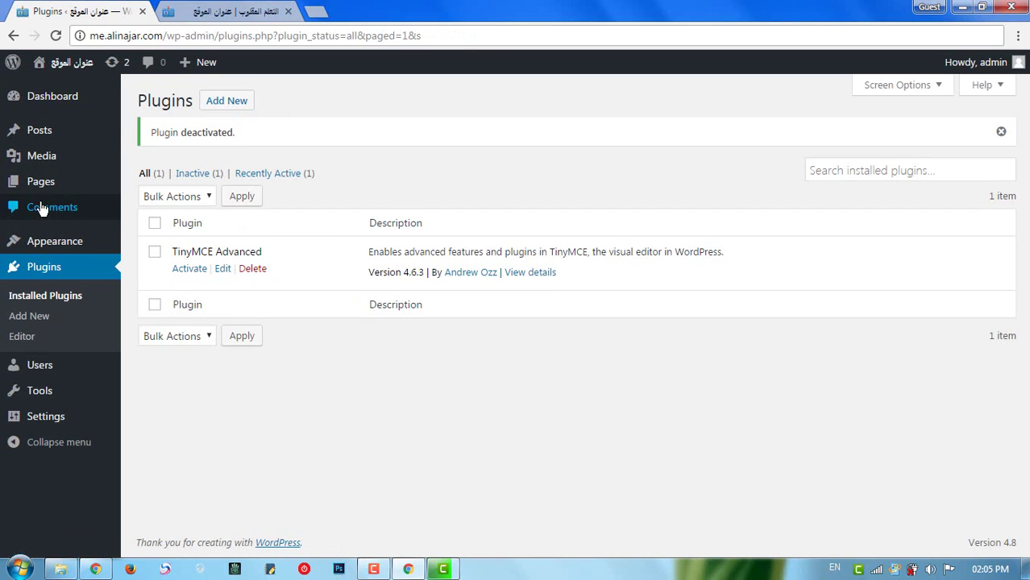
Open another new post and examine the editor toolbar without TinyMCE Advanced.
mouse_move(39, 132)
left_click(170, 163)
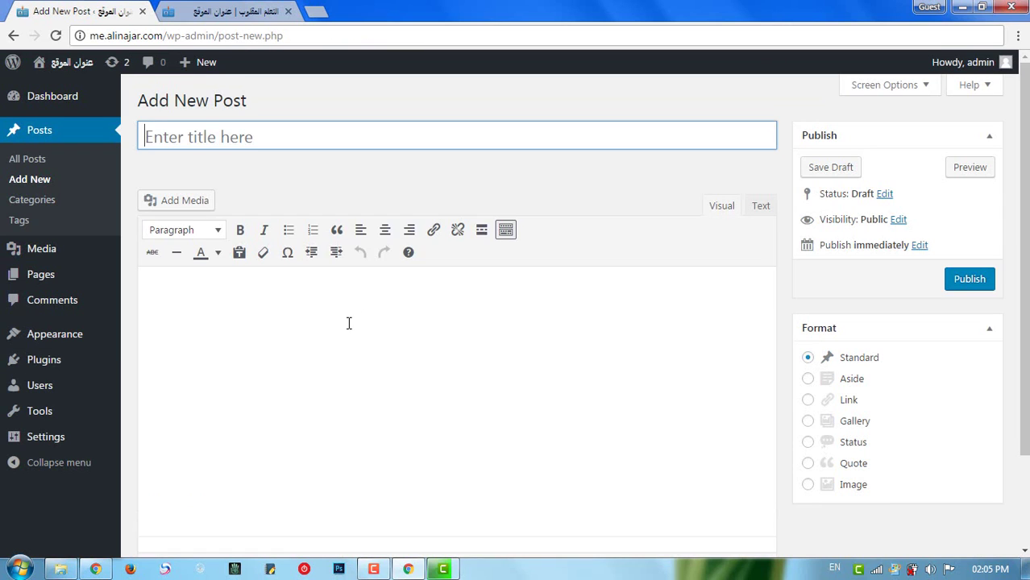
left_click(327, 311)
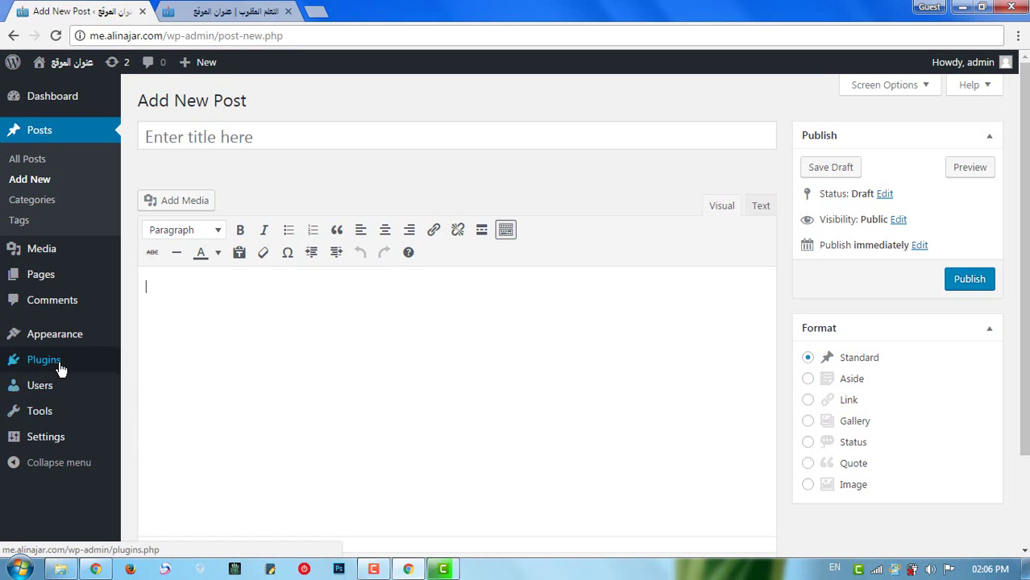
Open the page for adding plugins and search by keyword for "social media widgit".
mouse_move(60, 369)
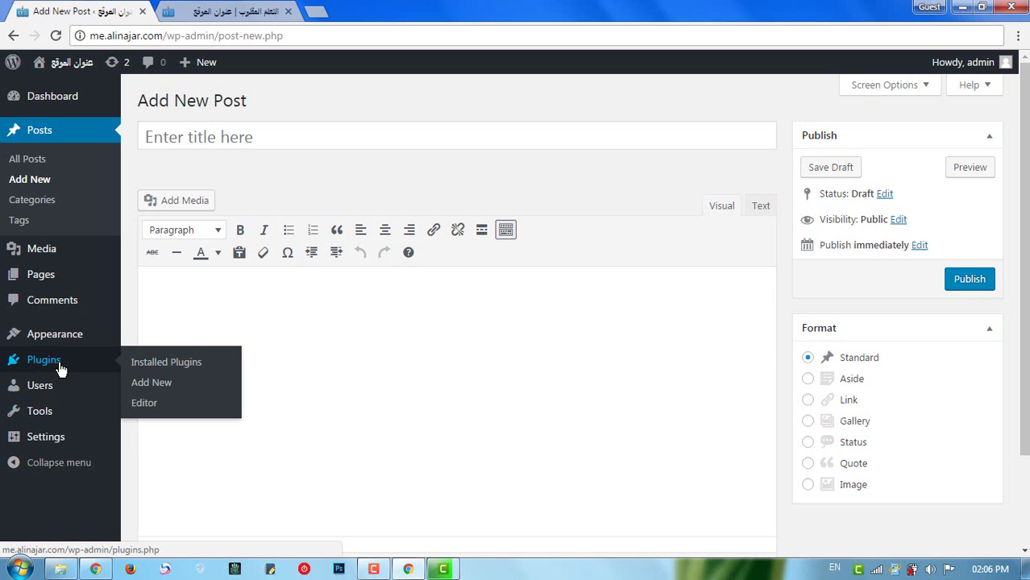
left_click(160, 385)
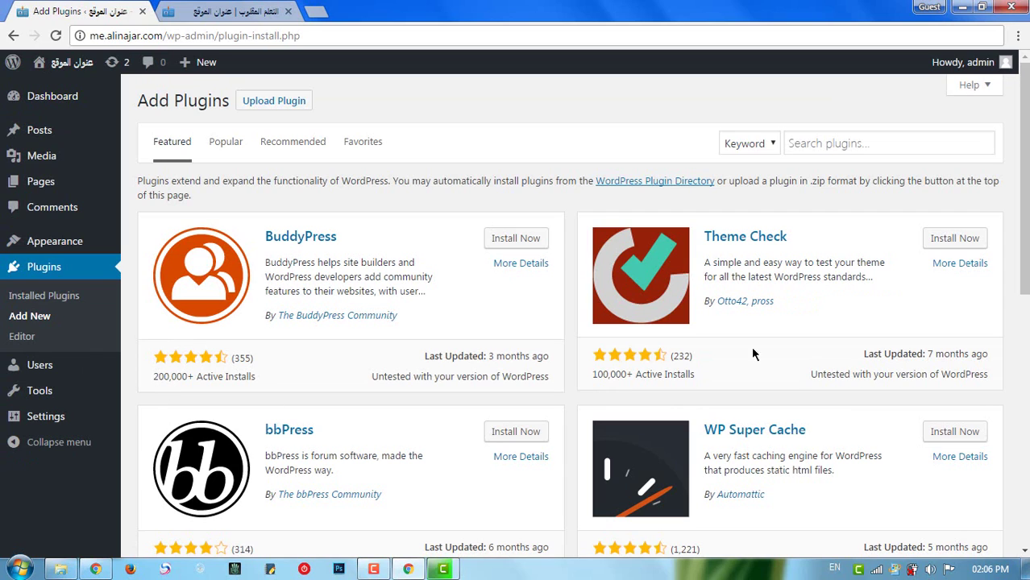
left_click(805, 142)
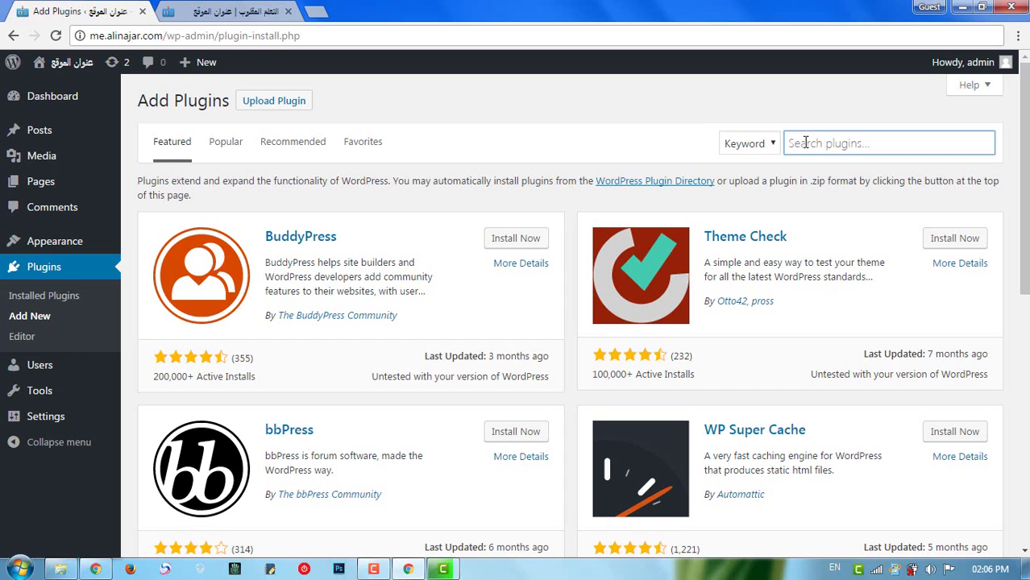
type("social media ")
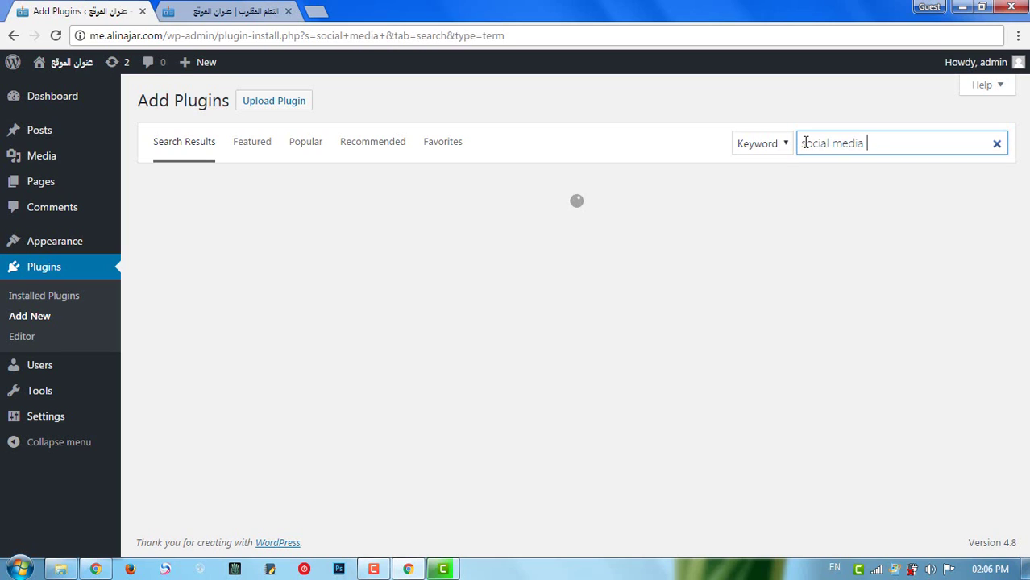
type("wi")
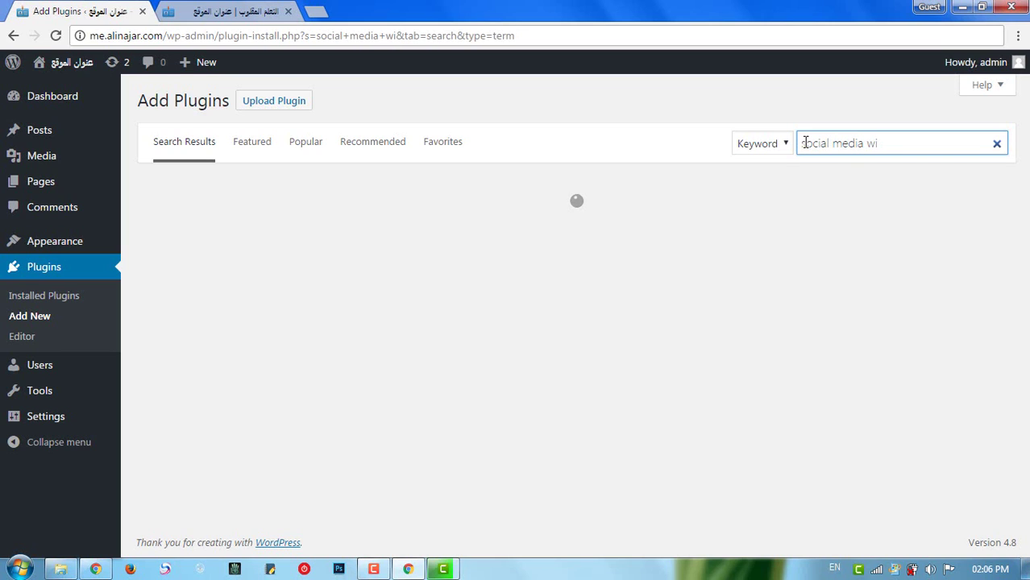
type("dgit")
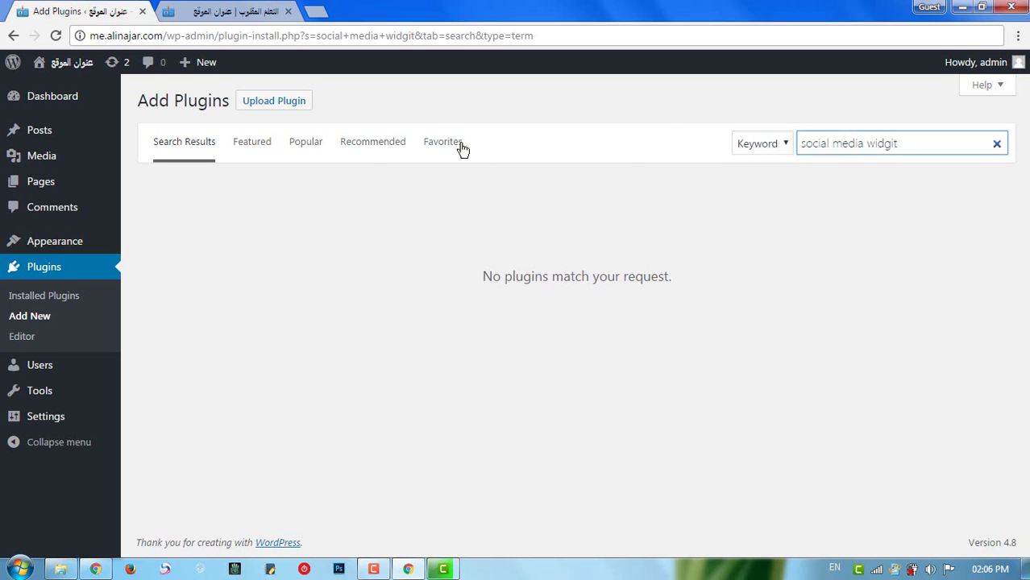
Remove the misspelled last word so the plugin search reads "social media".
double_click(883, 144)
key("BackSpace")
key("BackSpace")
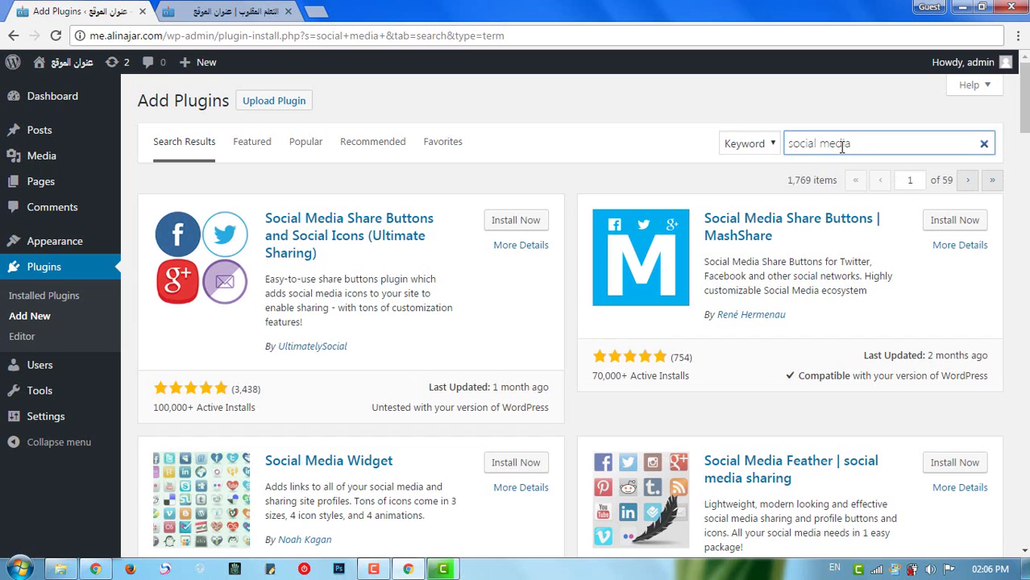
Install the Social Media Widget plugin from the search results and activate it.
scroll(429, 382, "down", 1)
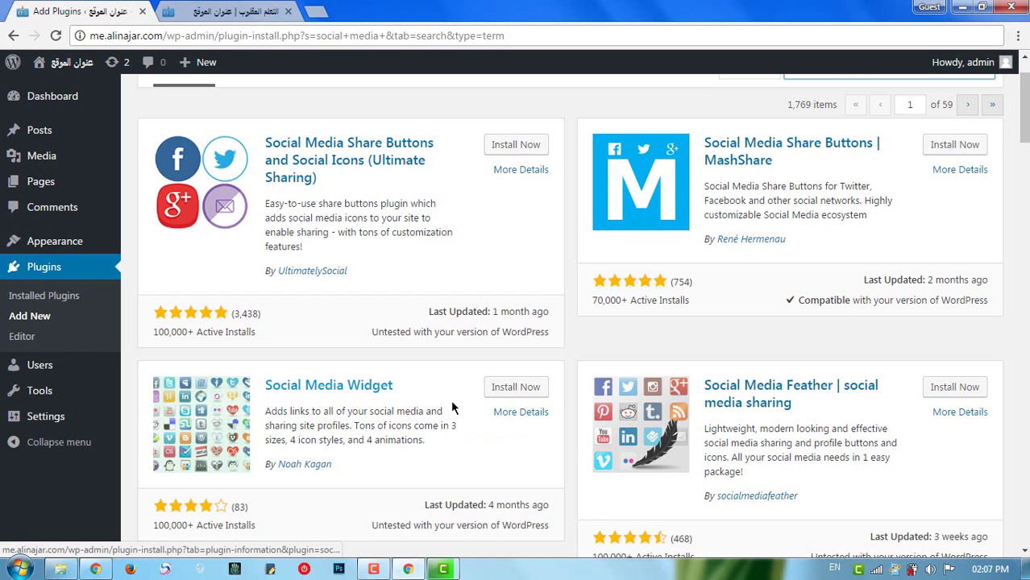
left_click(502, 393)
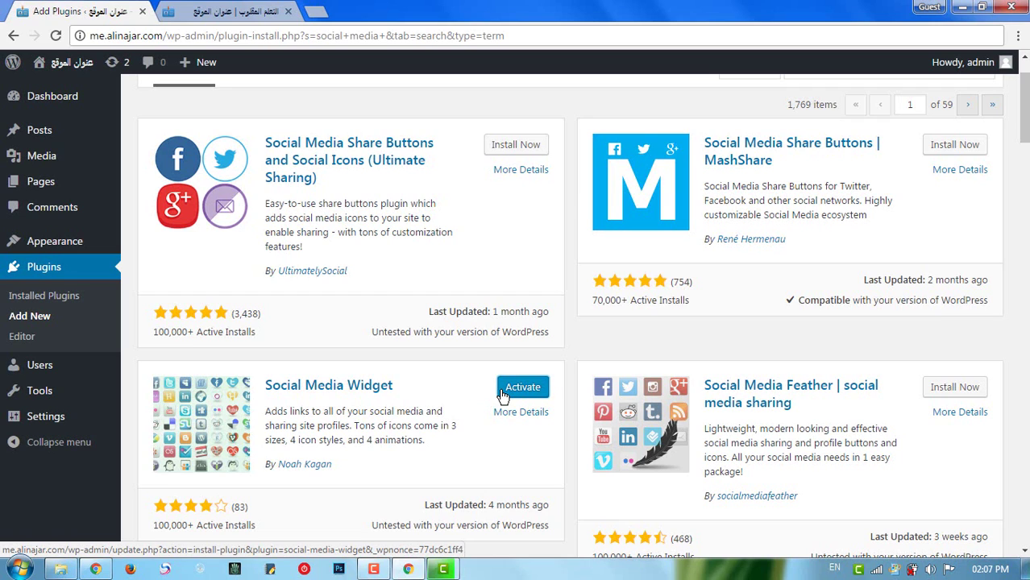
left_click(529, 396)
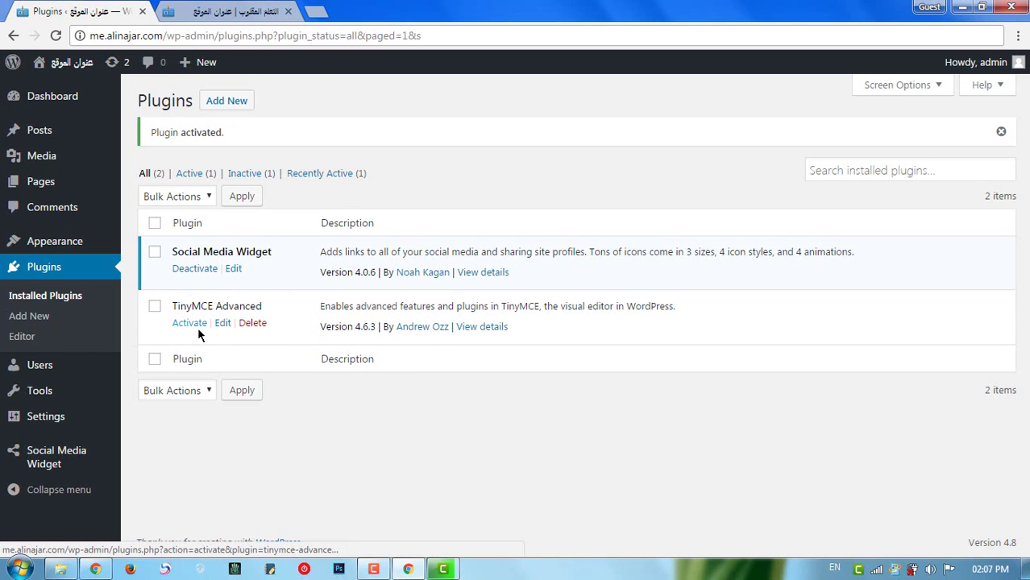
Examine the TinyMCE Advanced and Social Media Widget entries in the installed plugins list.
left_click_drag(174, 307, 240, 305)
left_click(247, 301)
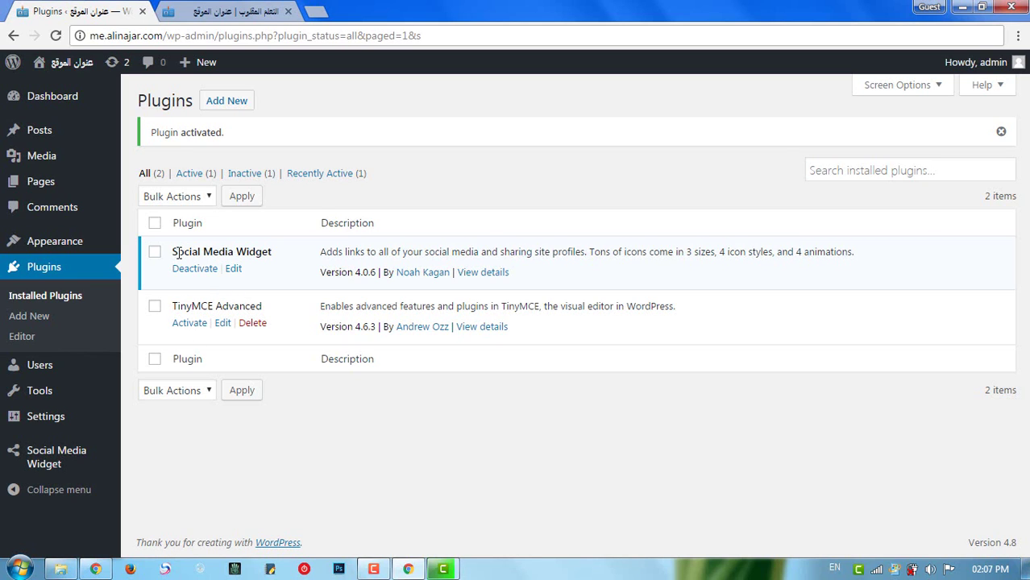
left_click_drag(179, 253, 248, 253)
left_click(255, 254)
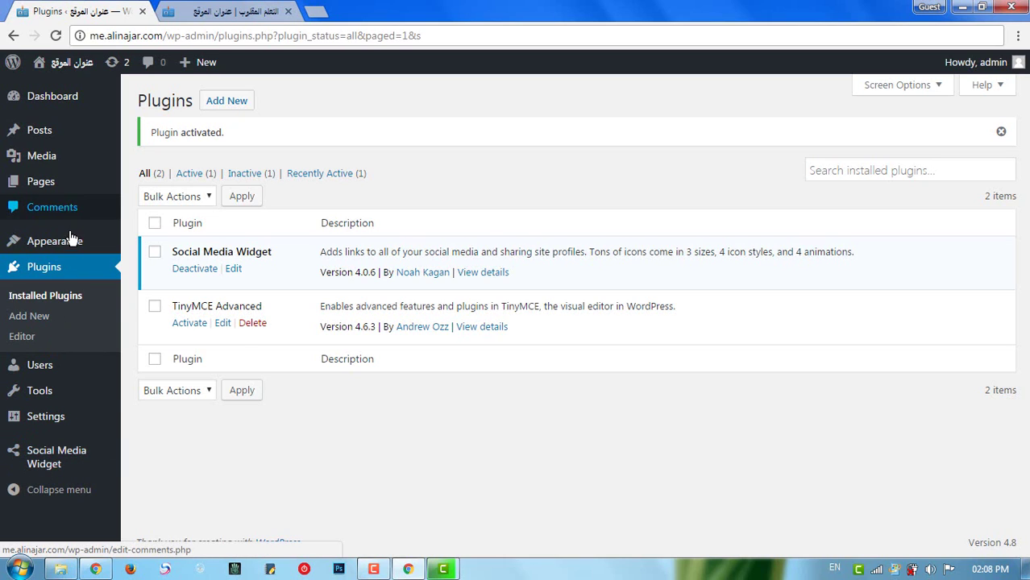
Open the site's Widgets page and find Social Media Widget among the available widgets.
mouse_move(72, 252)
left_click(163, 287)
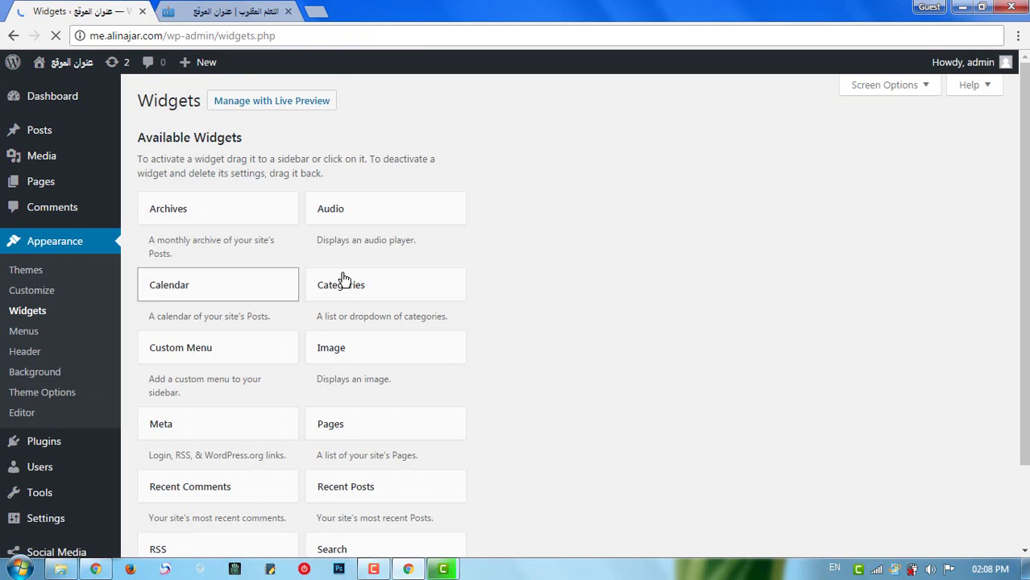
scroll(340, 306, "down", 2)
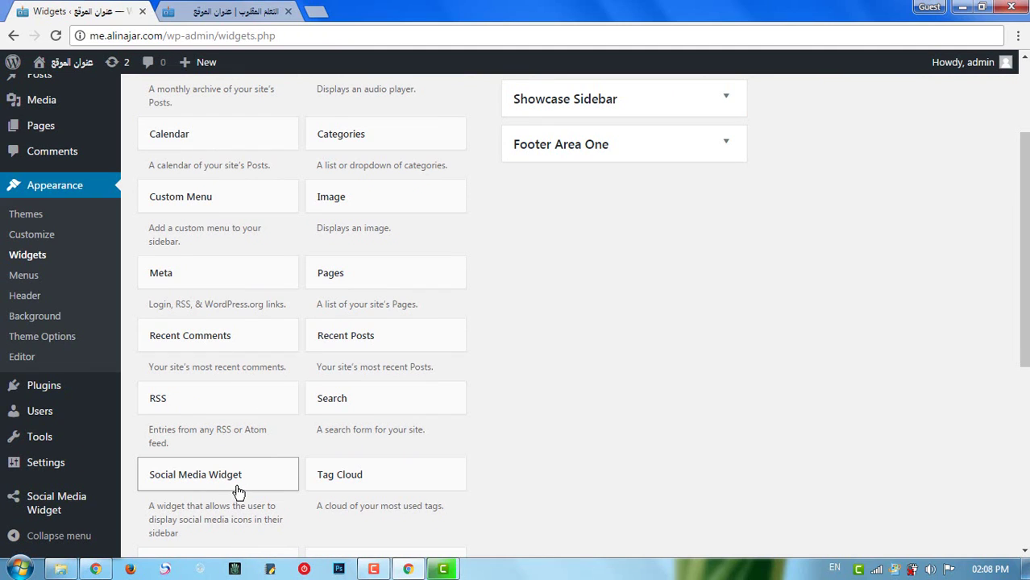
left_click_drag(210, 477, 654, 319)
right_click(654, 318)
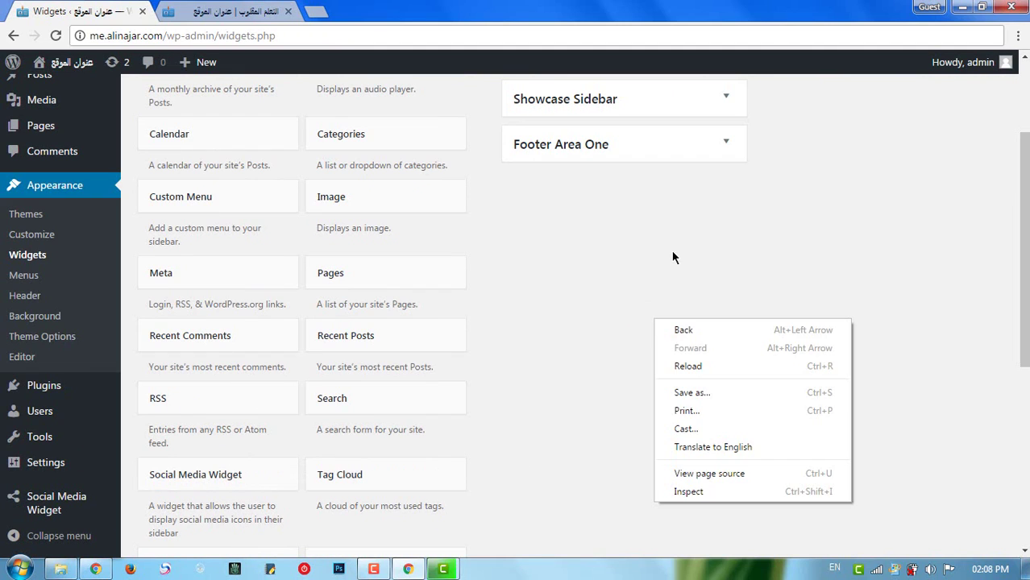
left_click(513, 384)
Add the Social Media Widget to the Main Sidebar and collapse its settings.
left_click(228, 483)
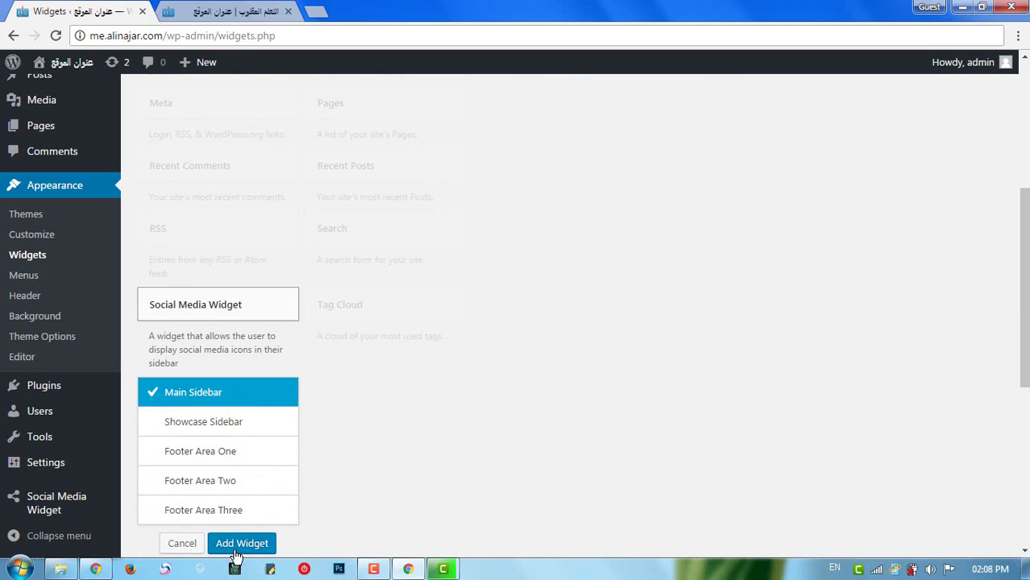
left_click(247, 547)
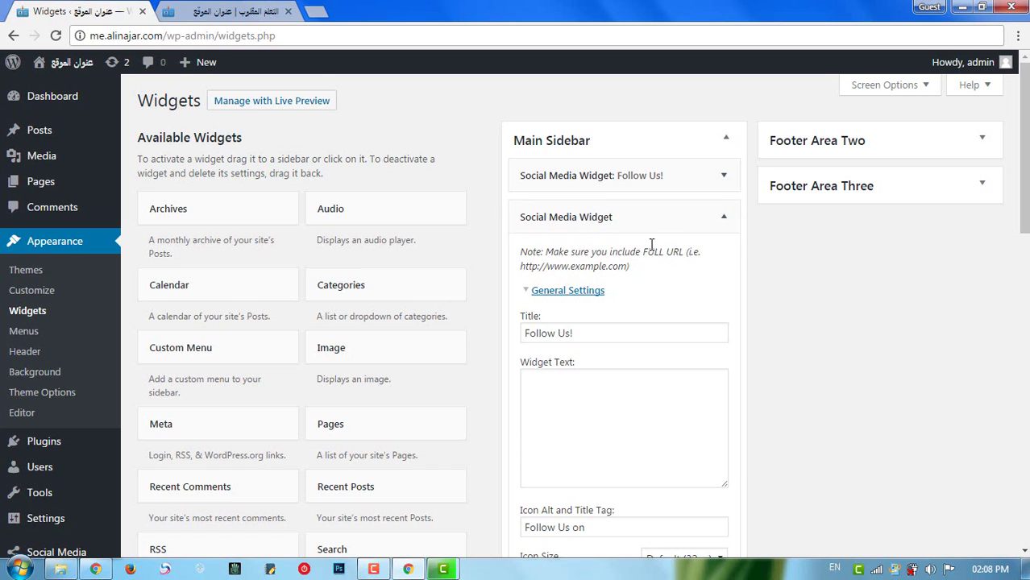
left_click(724, 219)
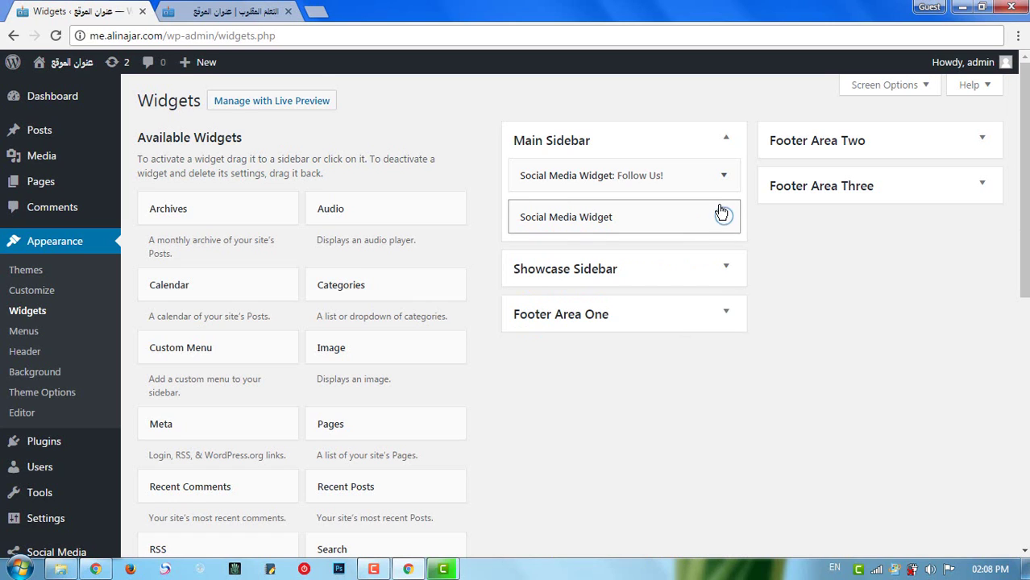
Delete the duplicate Social Media Widget titled "Follow Us!" from the Main Sidebar.
left_click(725, 177)
scroll(708, 219, "down", 4)
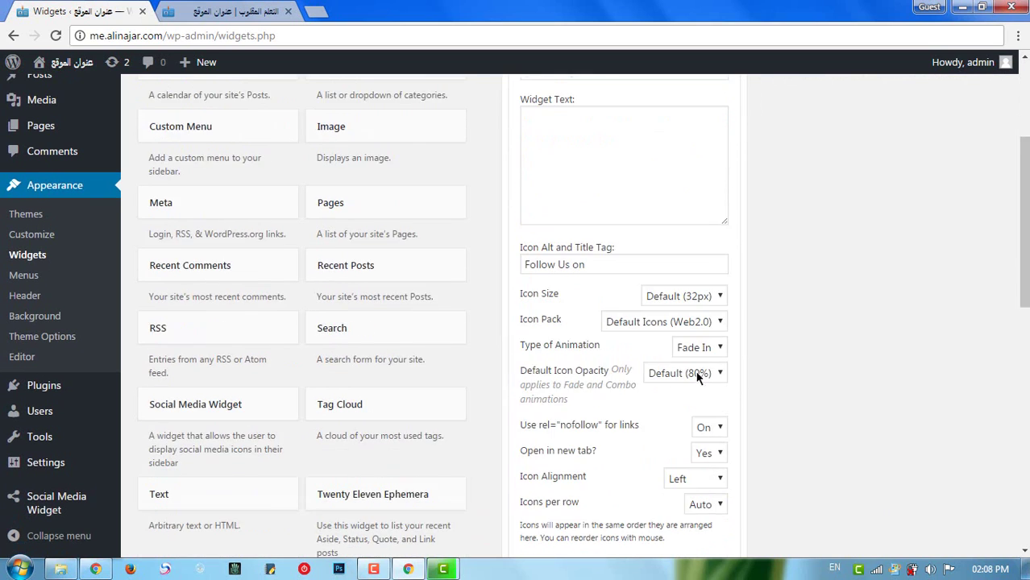
scroll(578, 461, "down", 6)
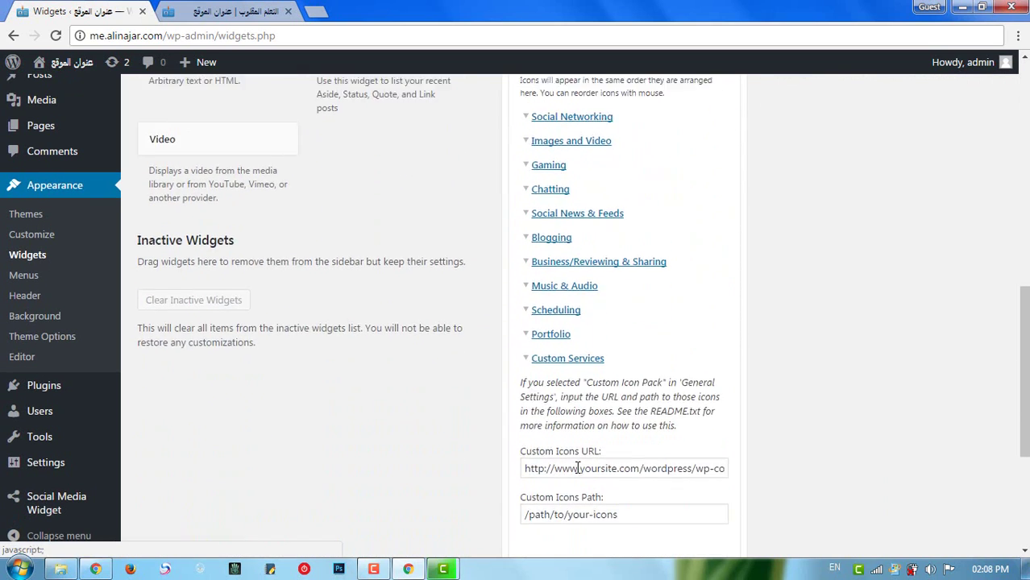
scroll(577, 473, "down", 3)
left_click(533, 343)
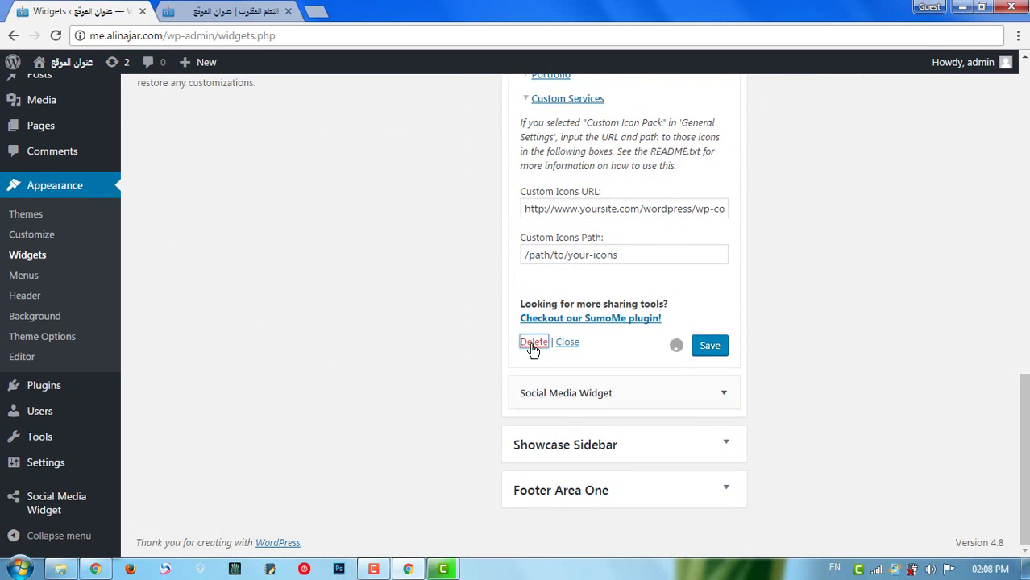
scroll(530, 342, "up", 6)
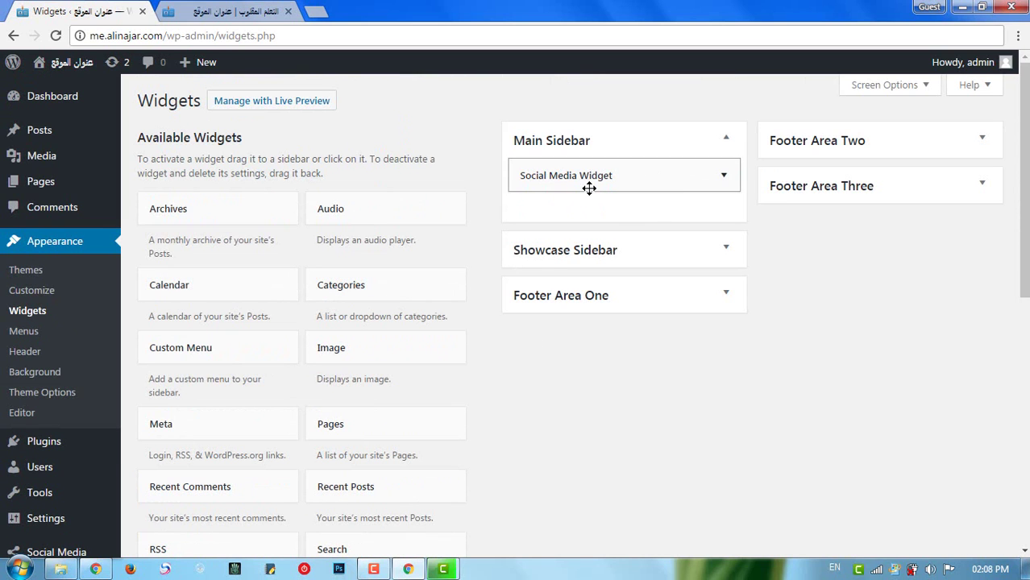
Expand the Social Media Widget in the Main Sidebar and examine its title, widget text and icon display settings.
left_click(721, 179)
scroll(717, 184, "down", 1)
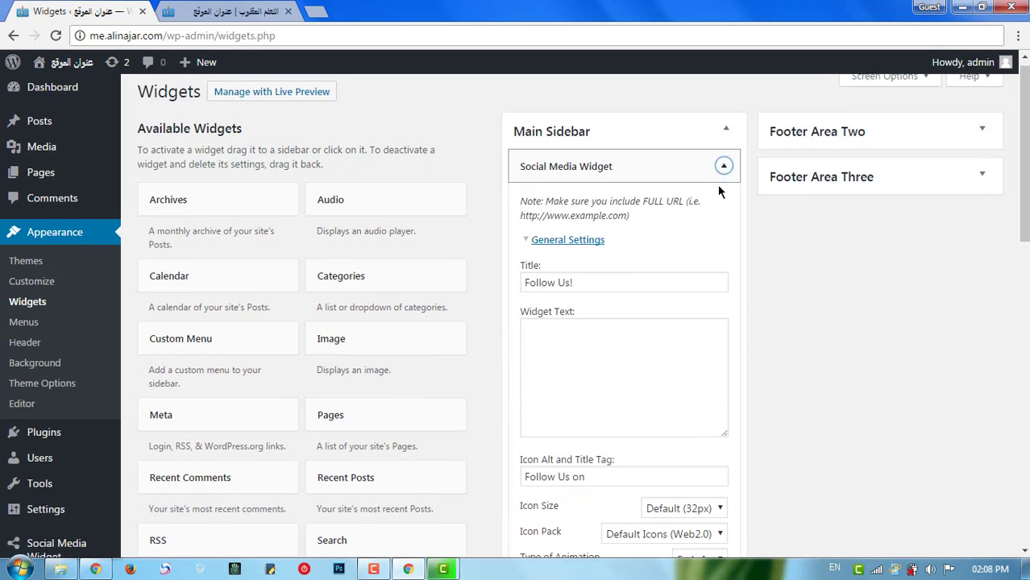
left_click_drag(572, 216, 517, 218)
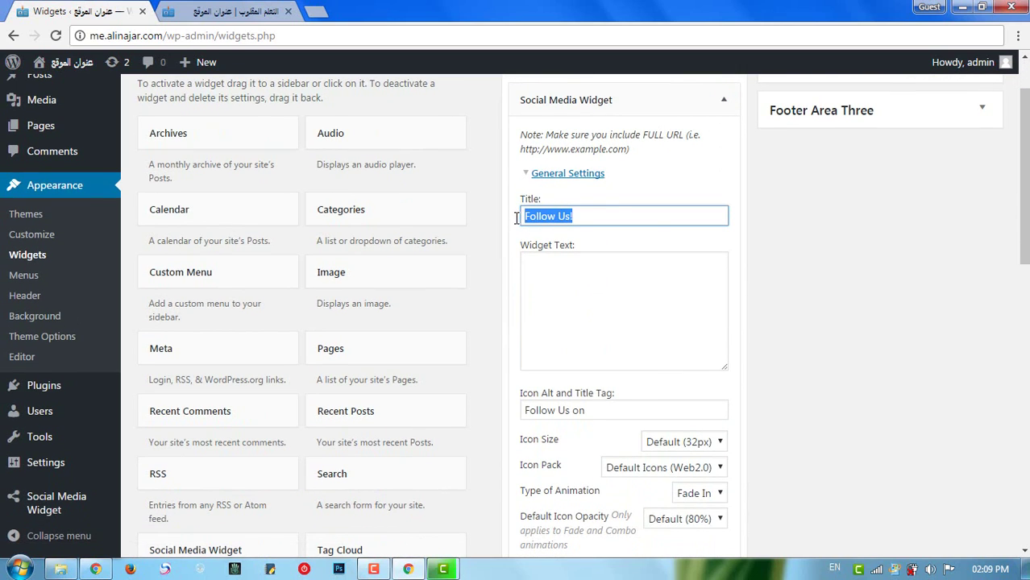
left_click(613, 222)
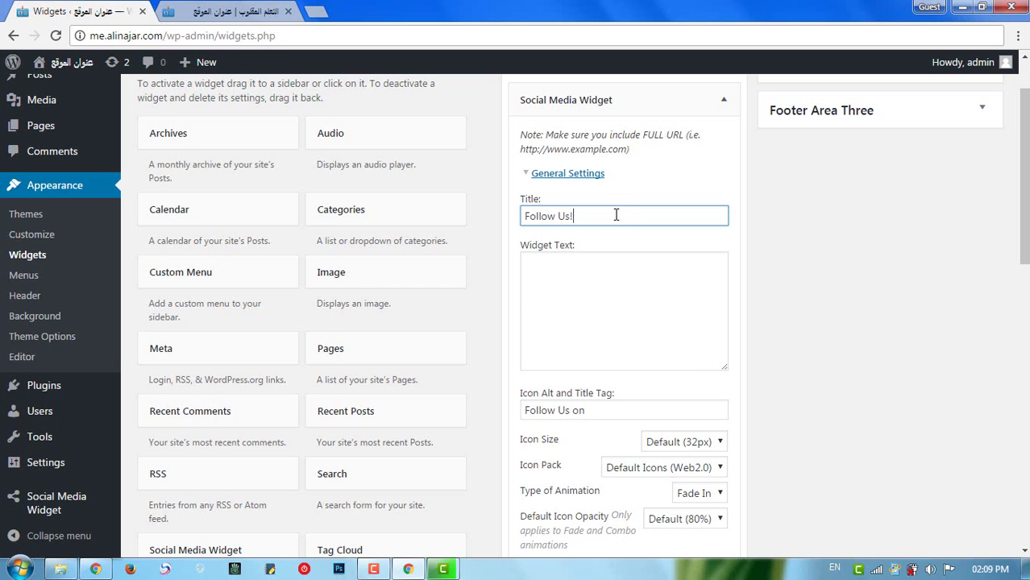
left_click(586, 313)
scroll(588, 316, "down", 2)
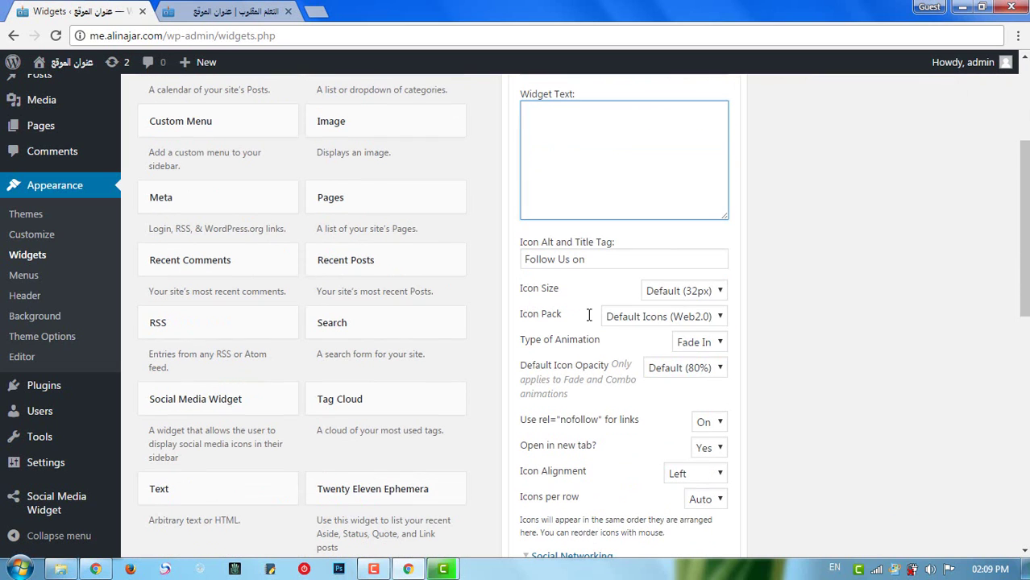
scroll(650, 258, "down", 3)
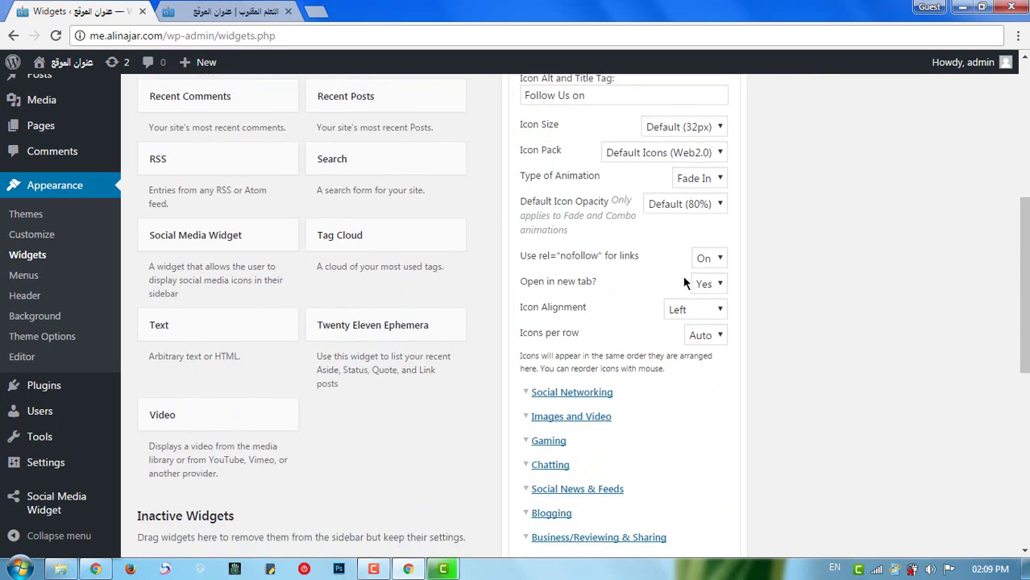
Expand the widget's Social Networking section and place the cursor in the Facebook URL field.
left_click(525, 337)
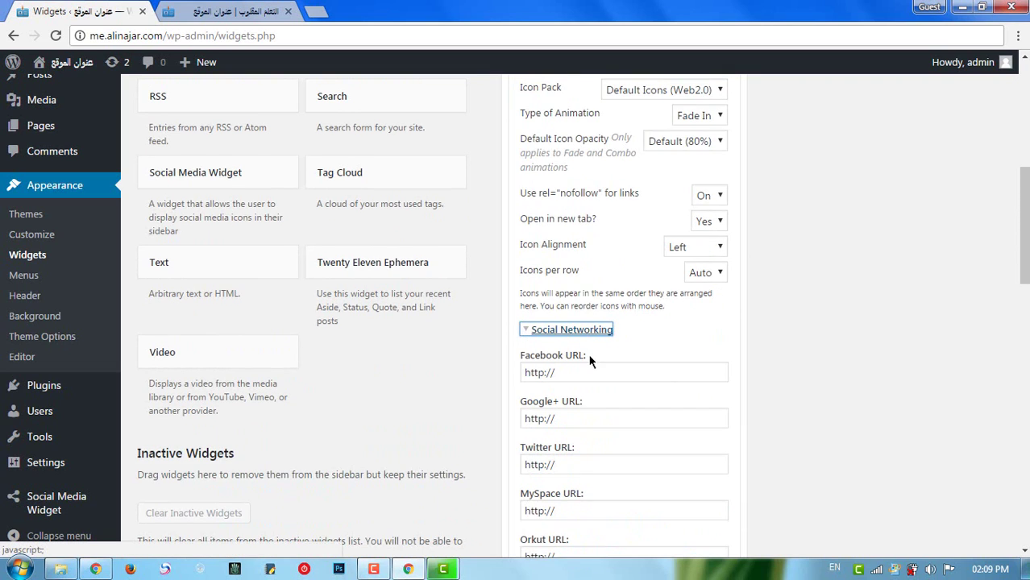
scroll(587, 353, "down", 1)
left_click(569, 299)
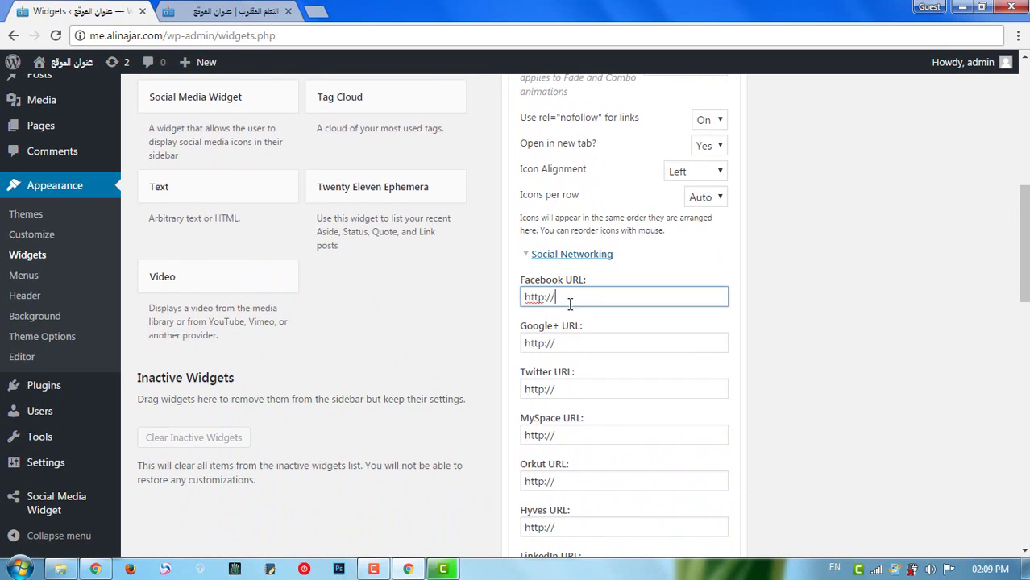
Switch to the other Chrome window, open the Facebook profile page in a new tab and copy its address.
left_click(95, 569)
left_click(315, 8)
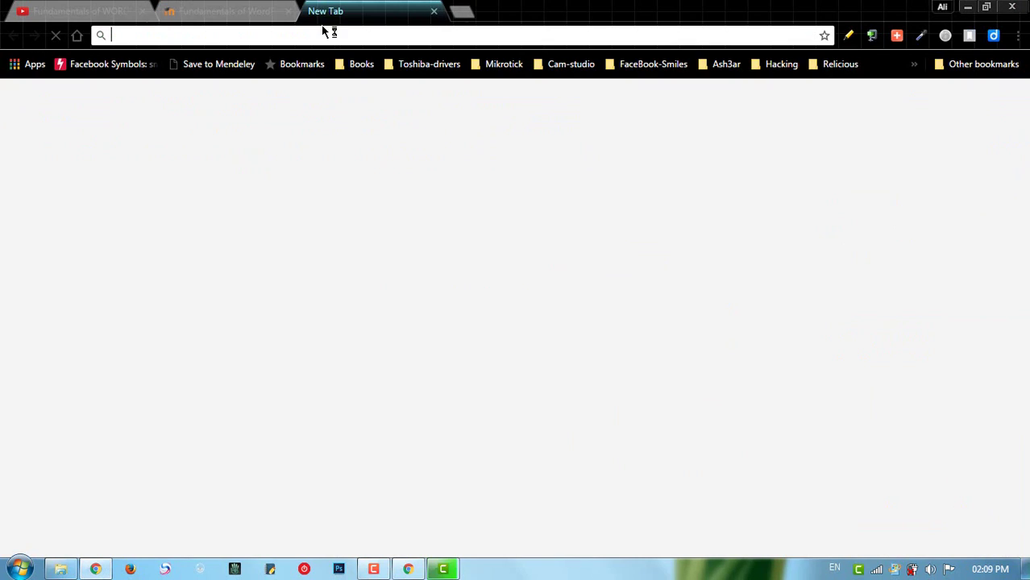
type("f")
left_click(356, 59)
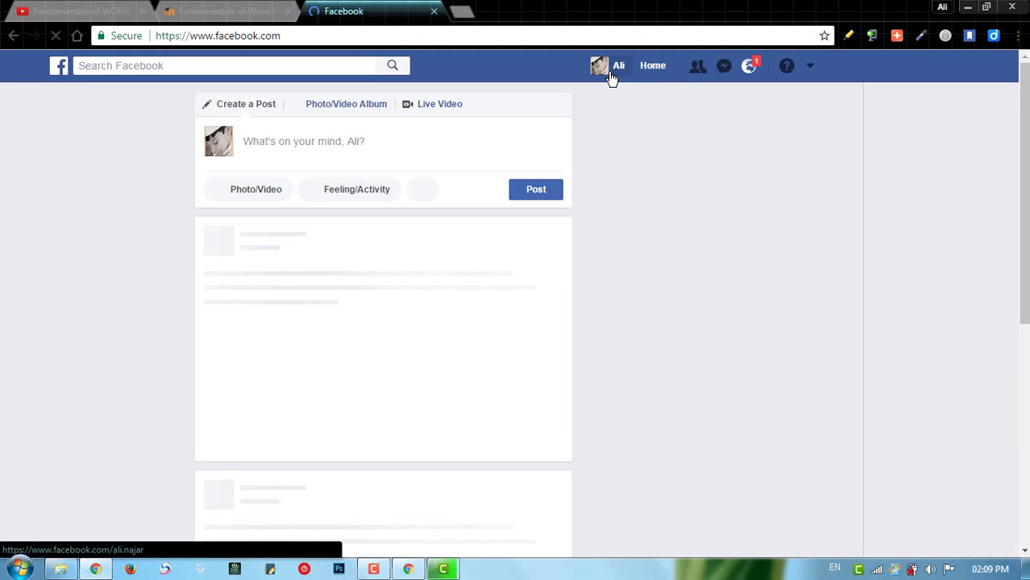
left_click(610, 75)
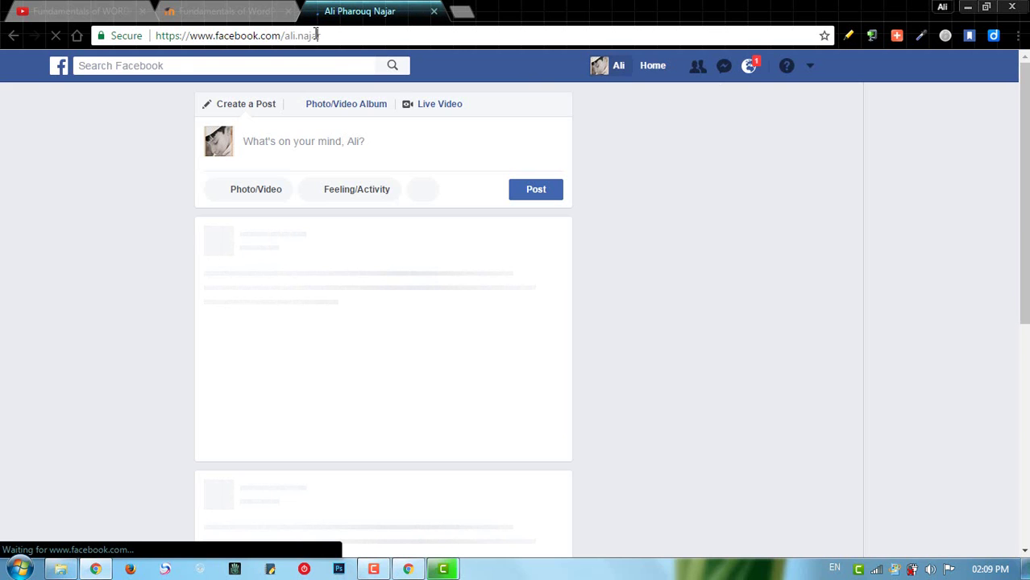
left_click(316, 36)
key("ctrl+c")
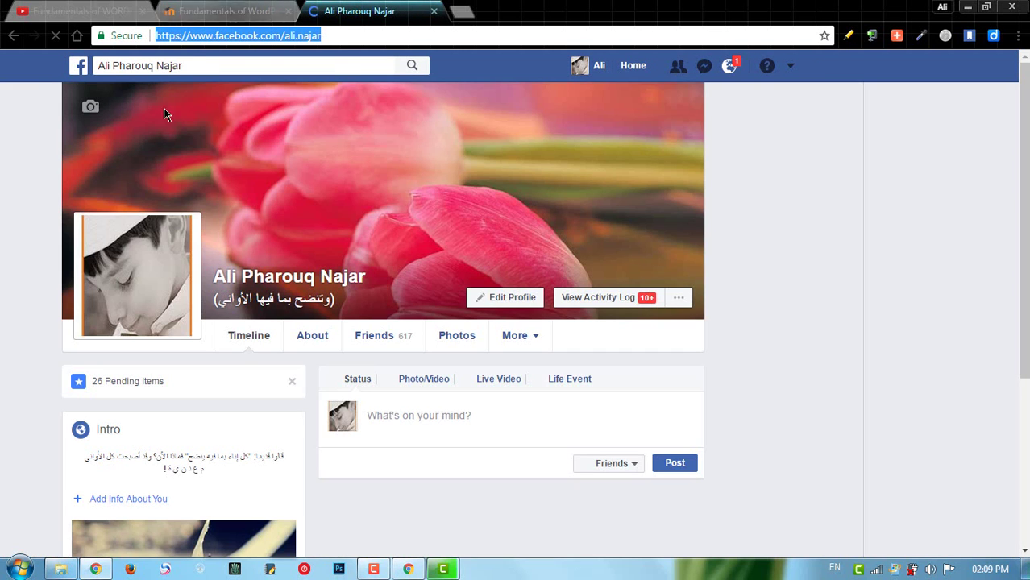
Replace the Facebook URL in the Social Media Widget's settings with the copied profile address.
left_click(407, 569)
left_click(554, 297)
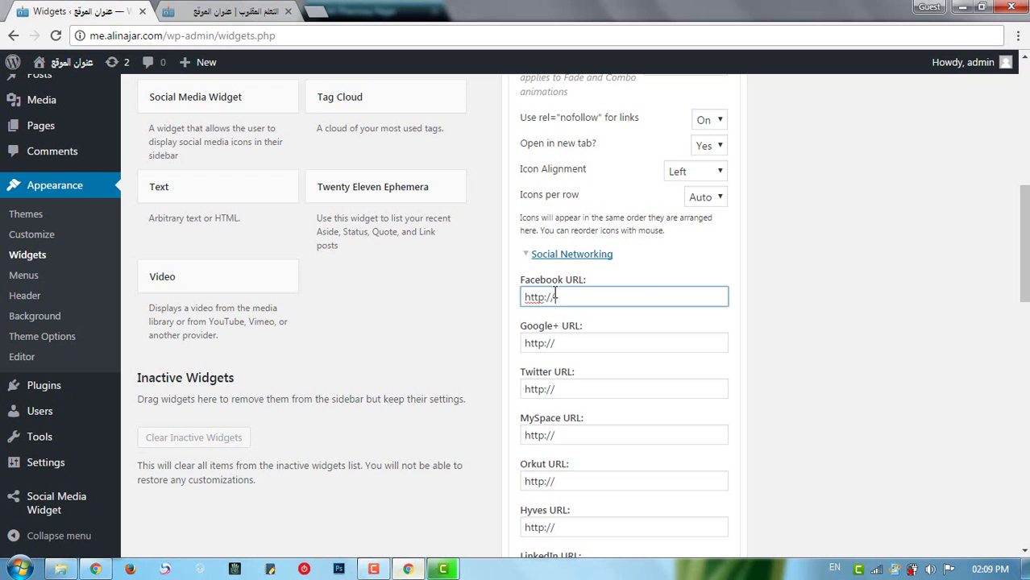
left_click_drag(648, 297, 462, 304)
key("ctrl+v")
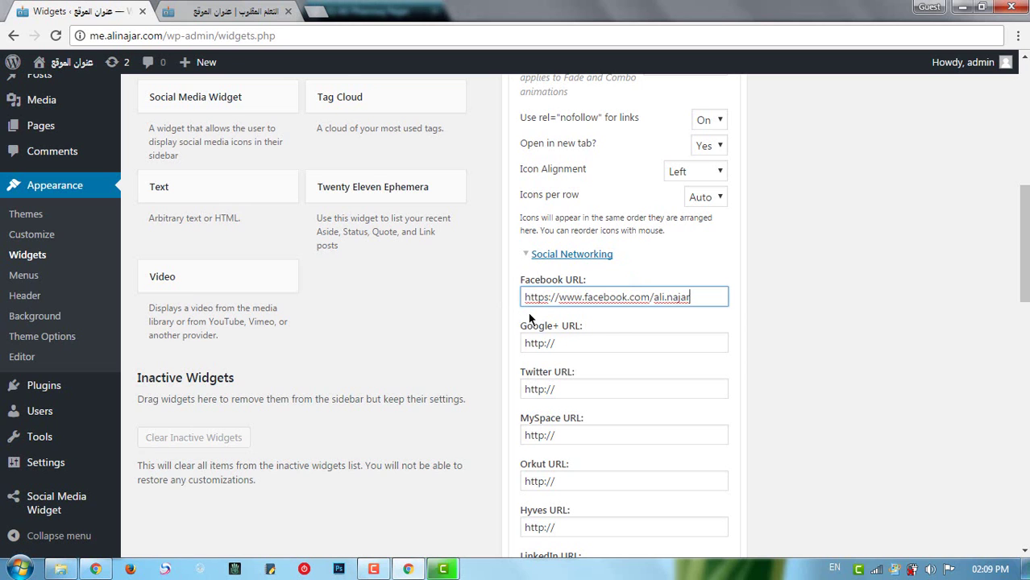
Examine the other social network URL fields in the widget's Social Networking section, from Google+ down to About.me and beyond.
scroll(613, 317, "down", 5)
scroll(614, 313, "up", 4)
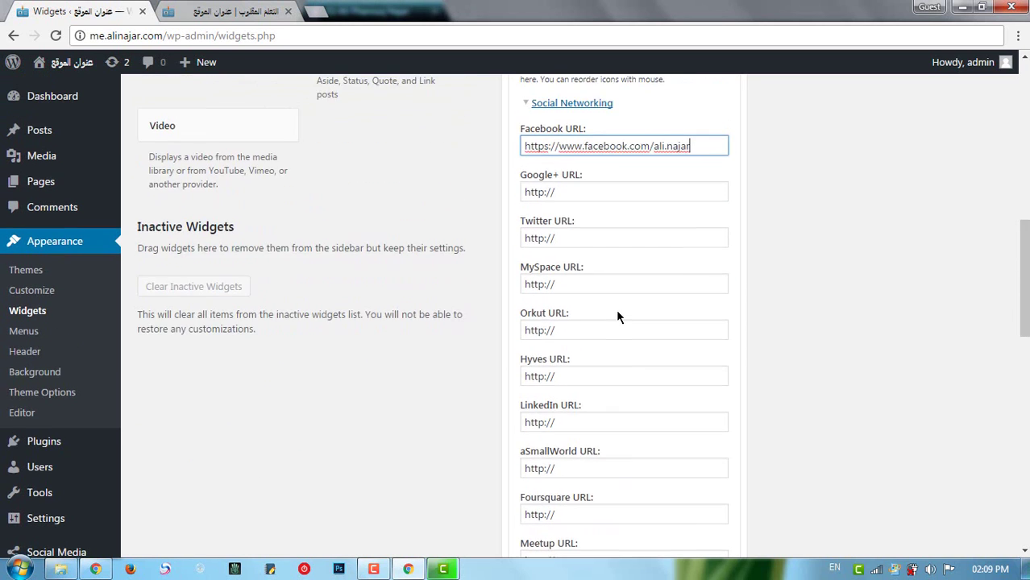
left_click(594, 265)
scroll(594, 278, "down", 1)
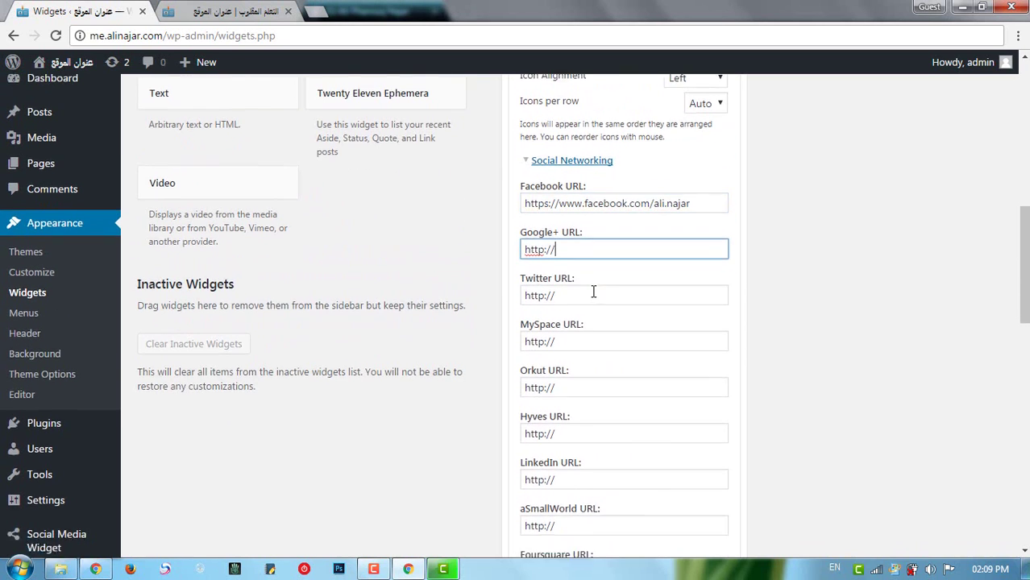
left_click(588, 287)
left_click(583, 328)
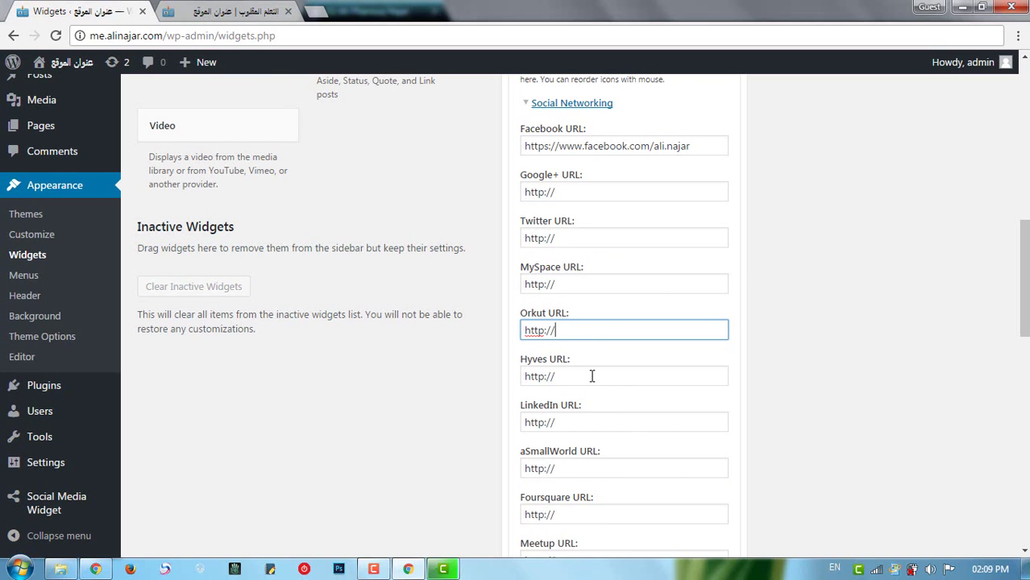
scroll(595, 451, "down", 1)
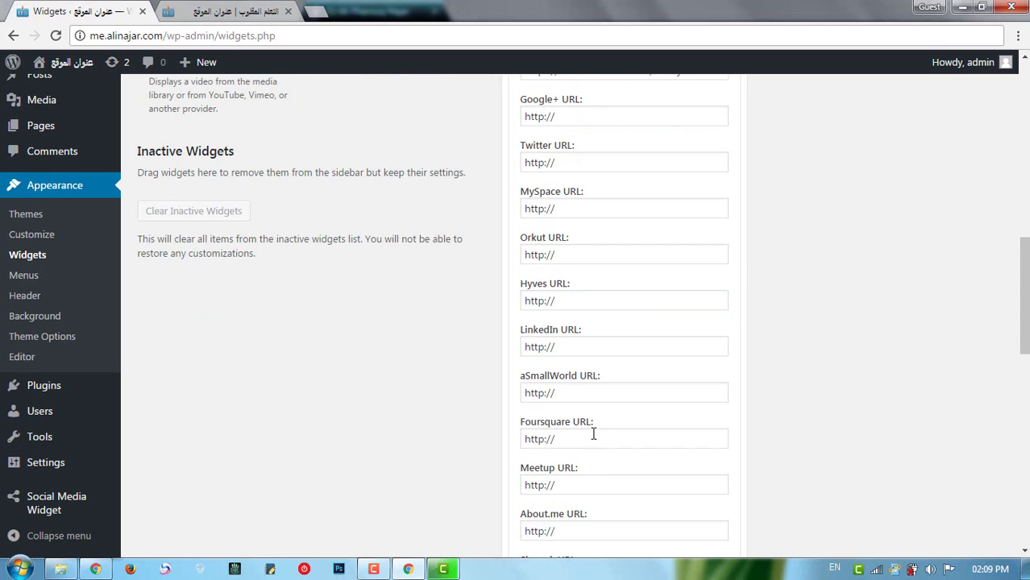
left_click(604, 440)
scroll(603, 442, "down", 1)
left_click(596, 451)
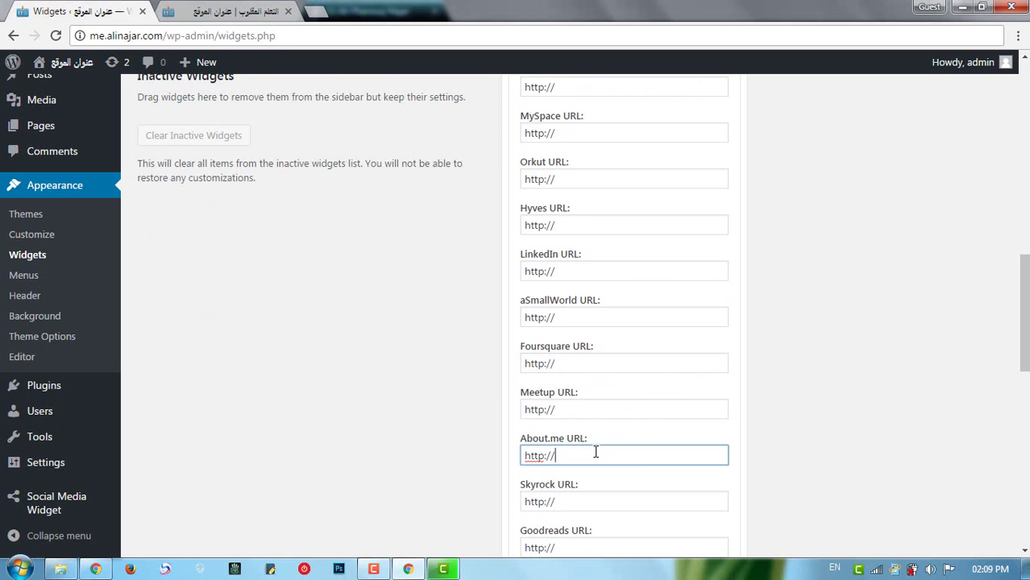
scroll(595, 457, "down", 3)
Save the Social Media Widget's settings.
scroll(570, 387, "down", 4)
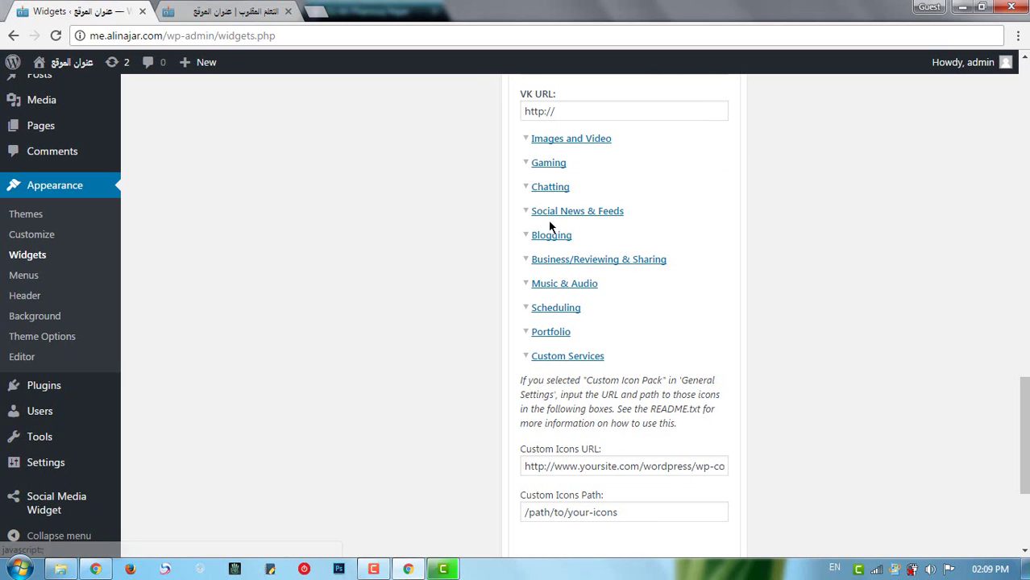
scroll(552, 230, "down", 3)
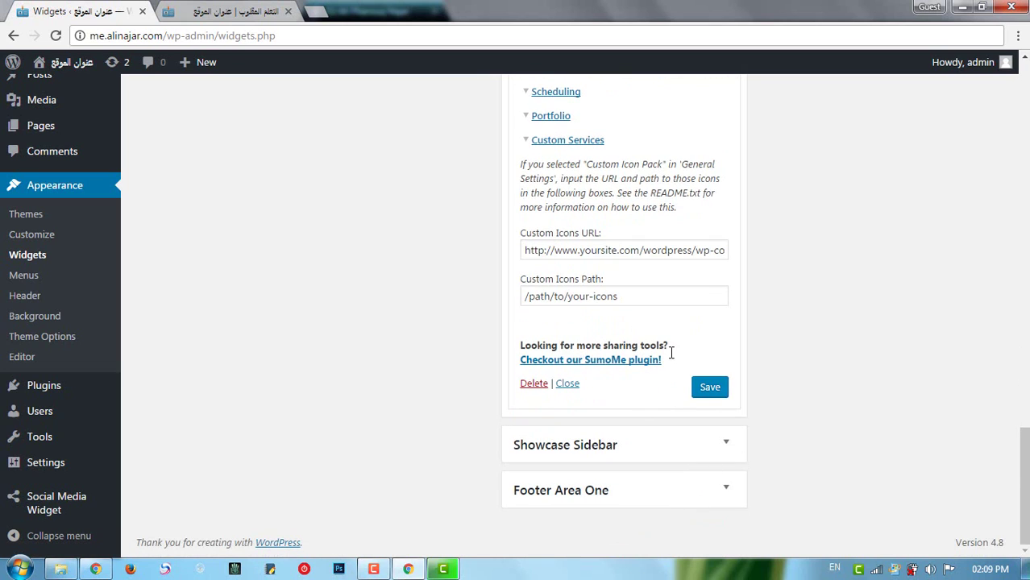
left_click(712, 385)
Open the live site's home page and follow the Facebook icon under Follow Us! in the sidebar.
left_click(242, 11)
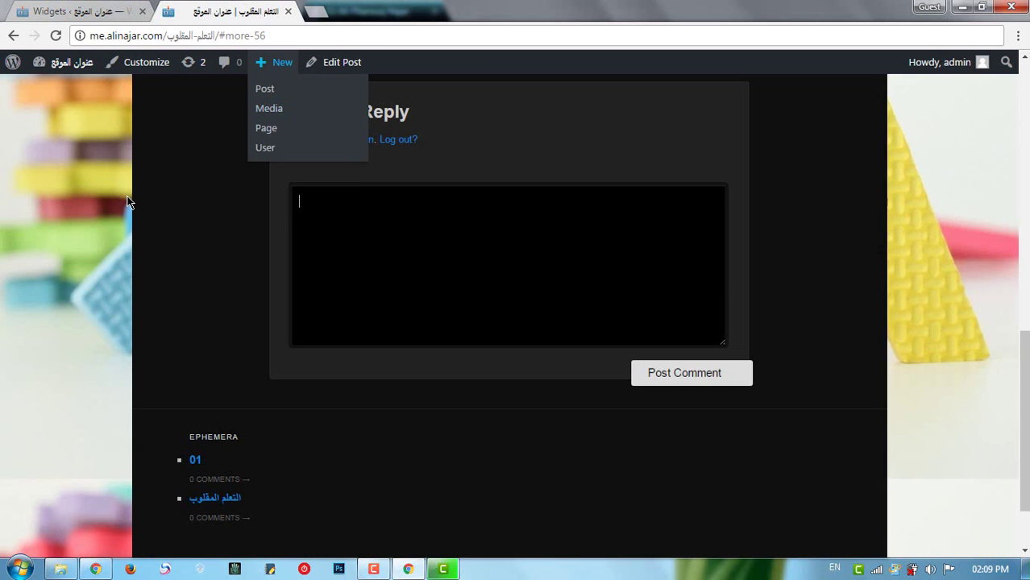
scroll(129, 205, "up", 10)
right_click(62, 185)
left_click(75, 231)
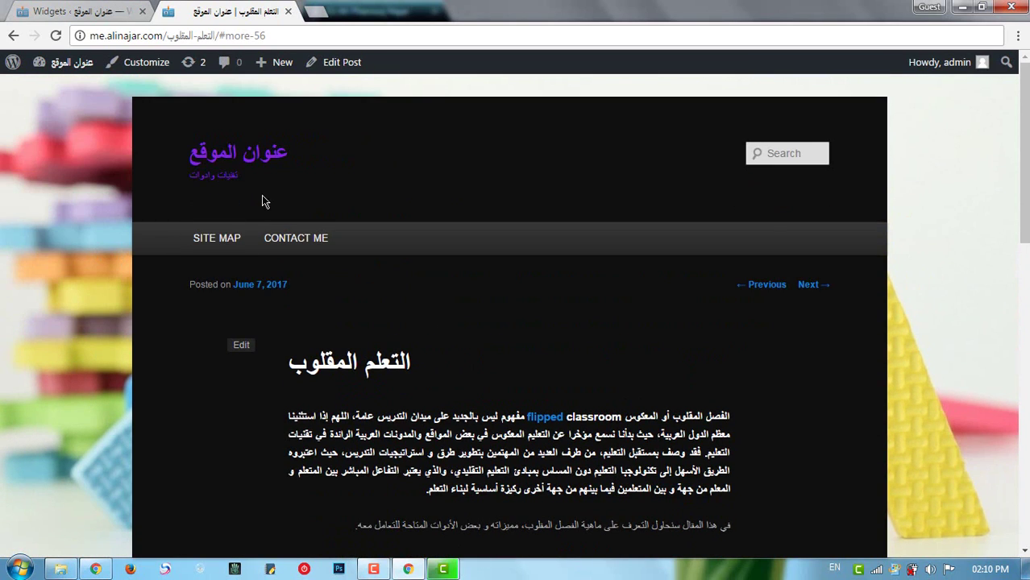
left_click(229, 161)
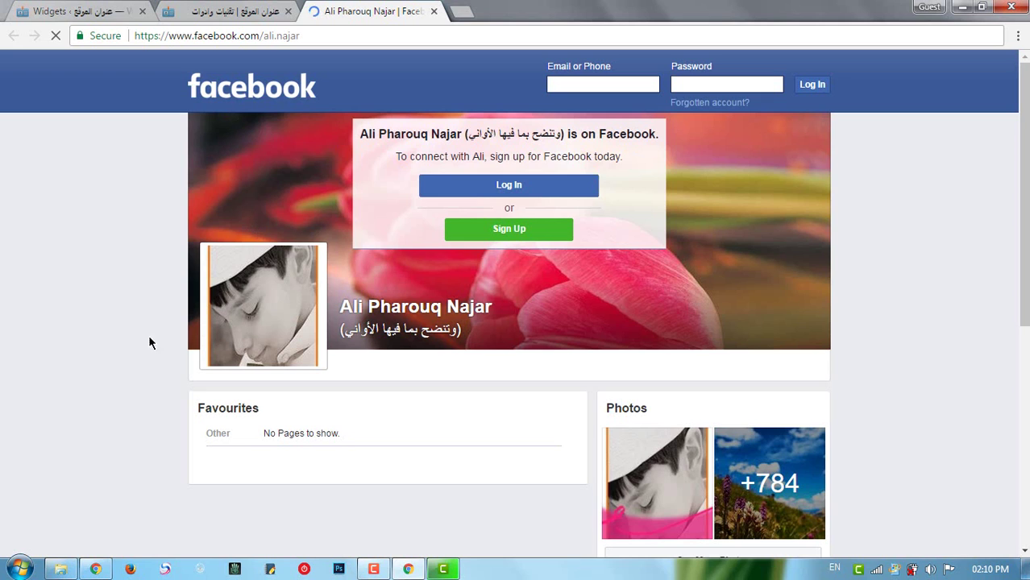
Look through the linked Facebook profile page and close its tab.
scroll(353, 367, "down", 3)
scroll(352, 378, "down", 3)
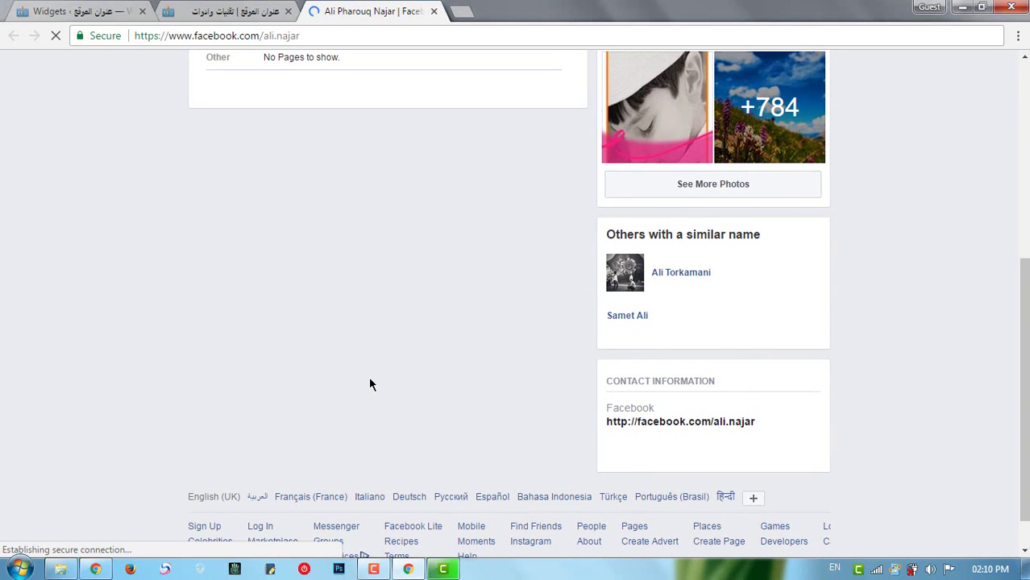
scroll(369, 384, "up", 6)
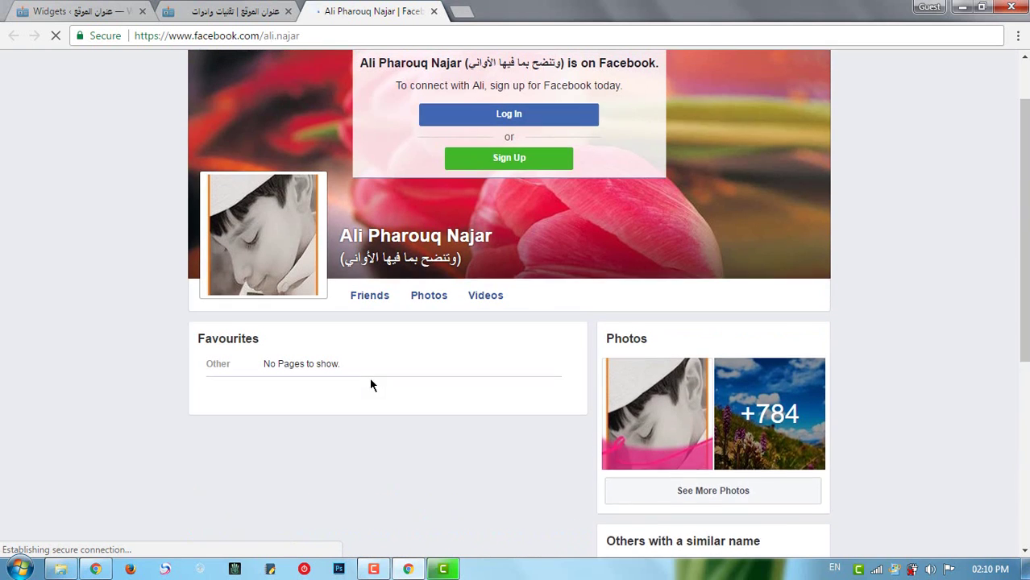
left_click(433, 11)
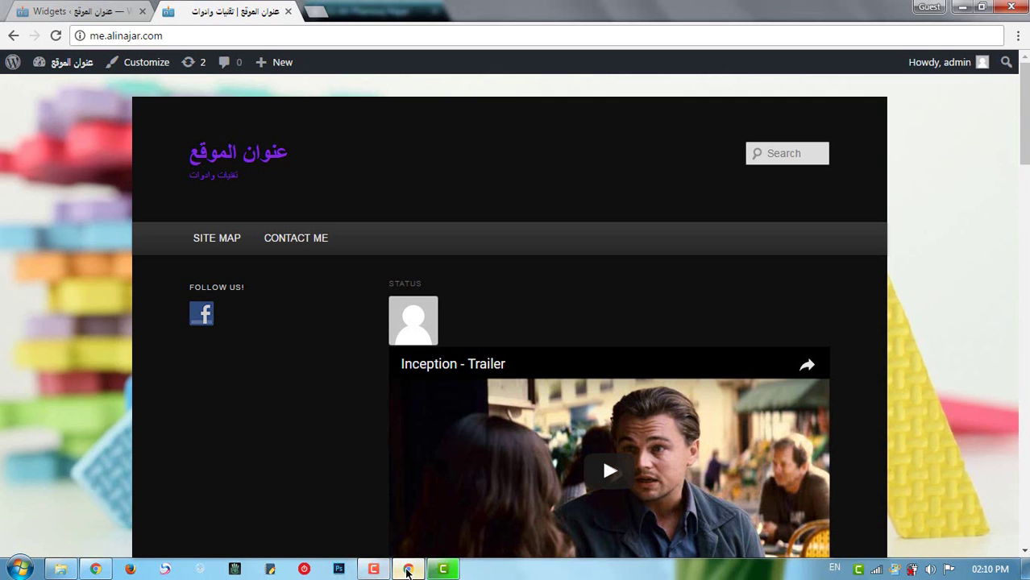
Return to the Widgets admin page and go back to the start of the Social Media Widget's settings.
left_click(73, 11)
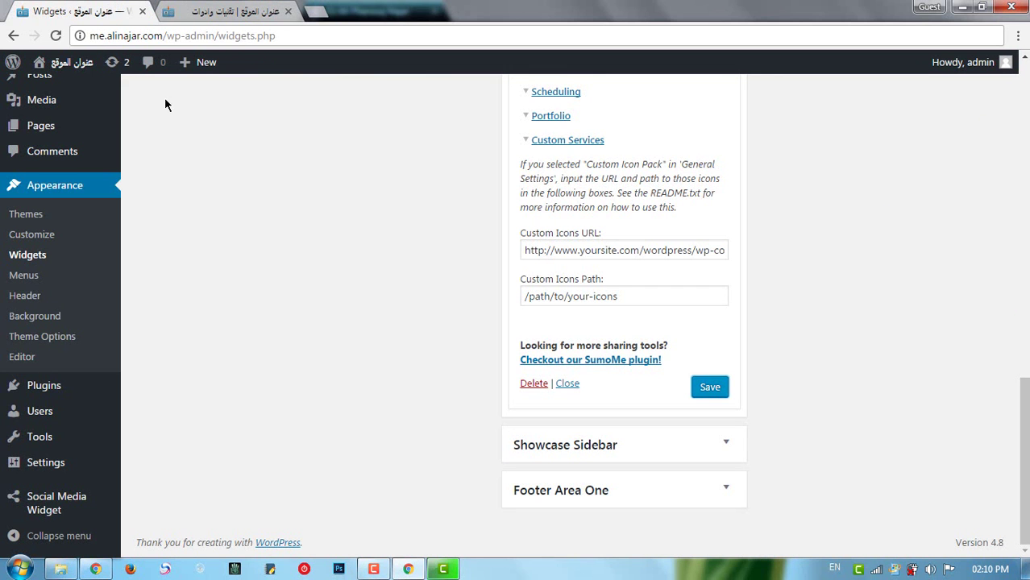
scroll(448, 274, "up", 15)
scroll(449, 275, "up", 2)
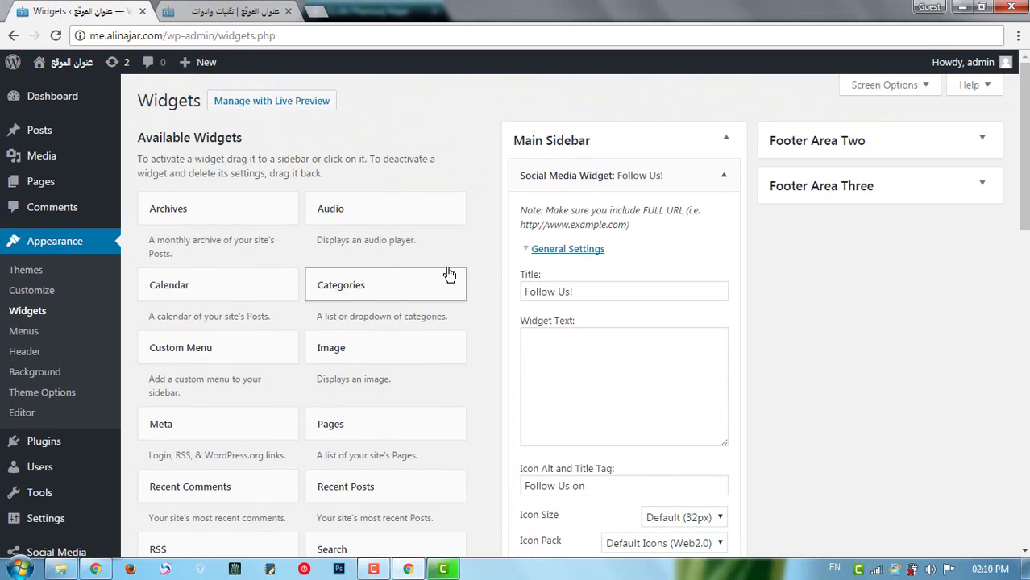